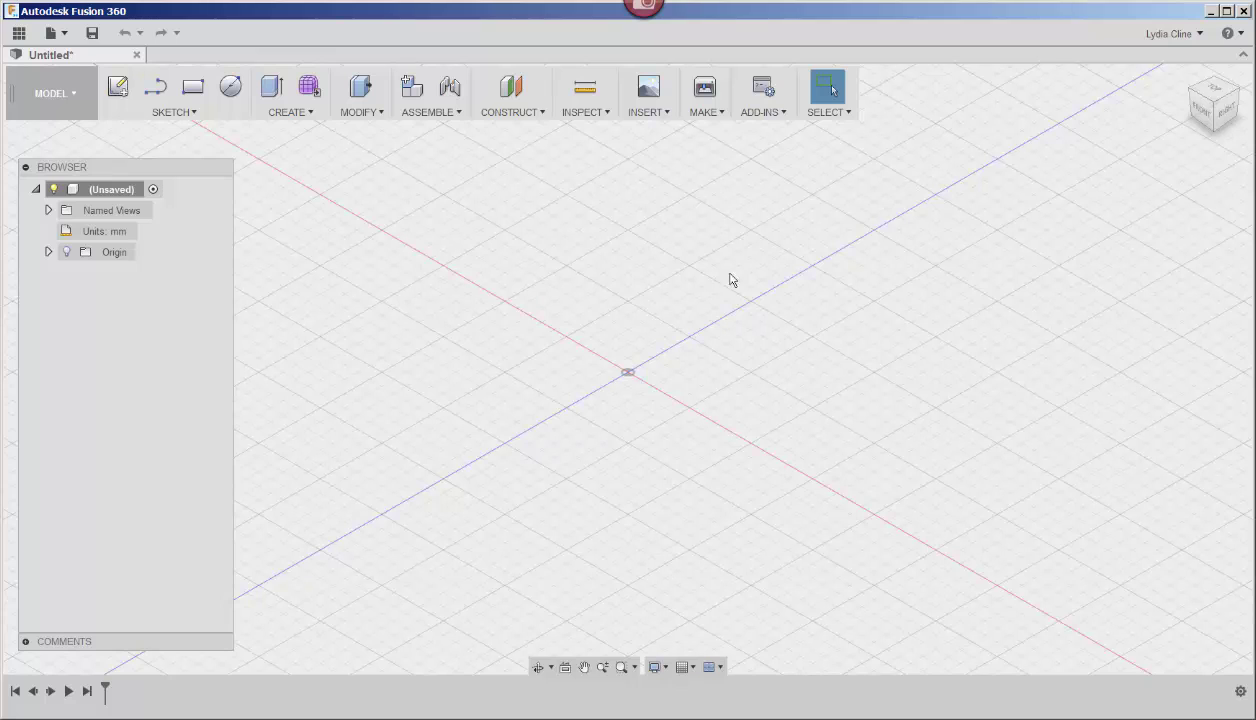
Create an upright torus centred on the origin with 25.4 mm inner diameter and a 3 mm tube
left_click(309, 113)
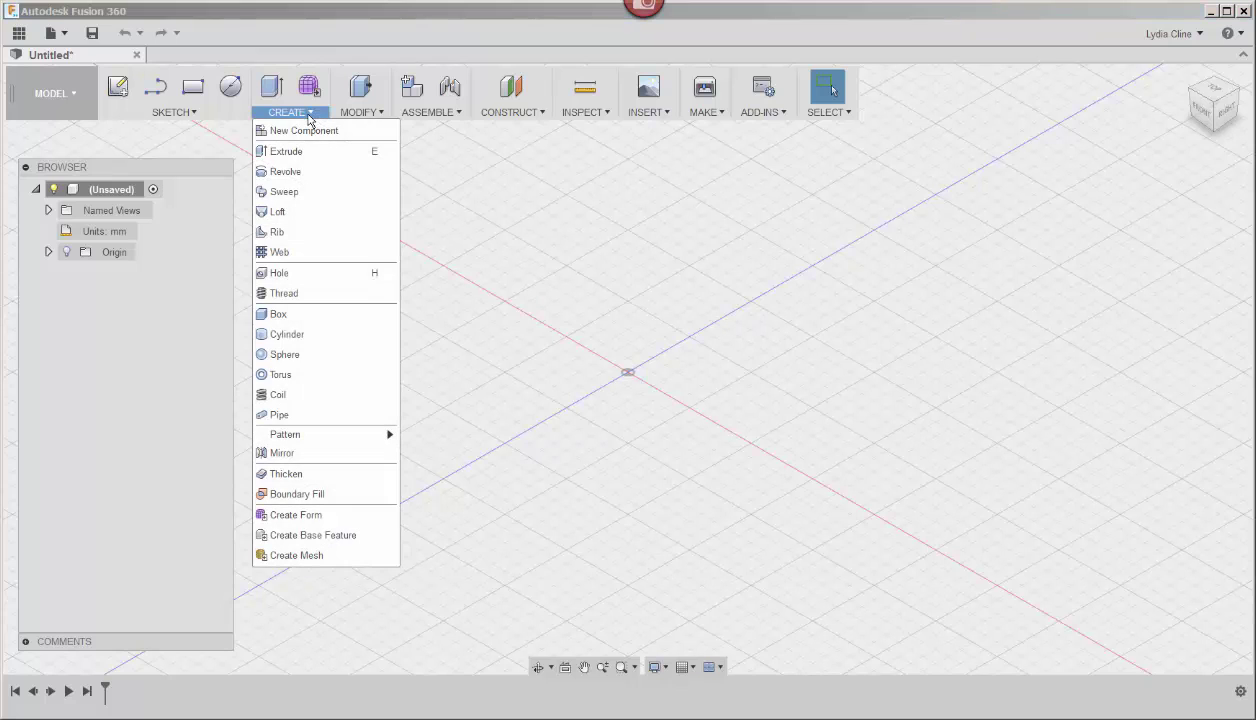
left_click(313, 378)
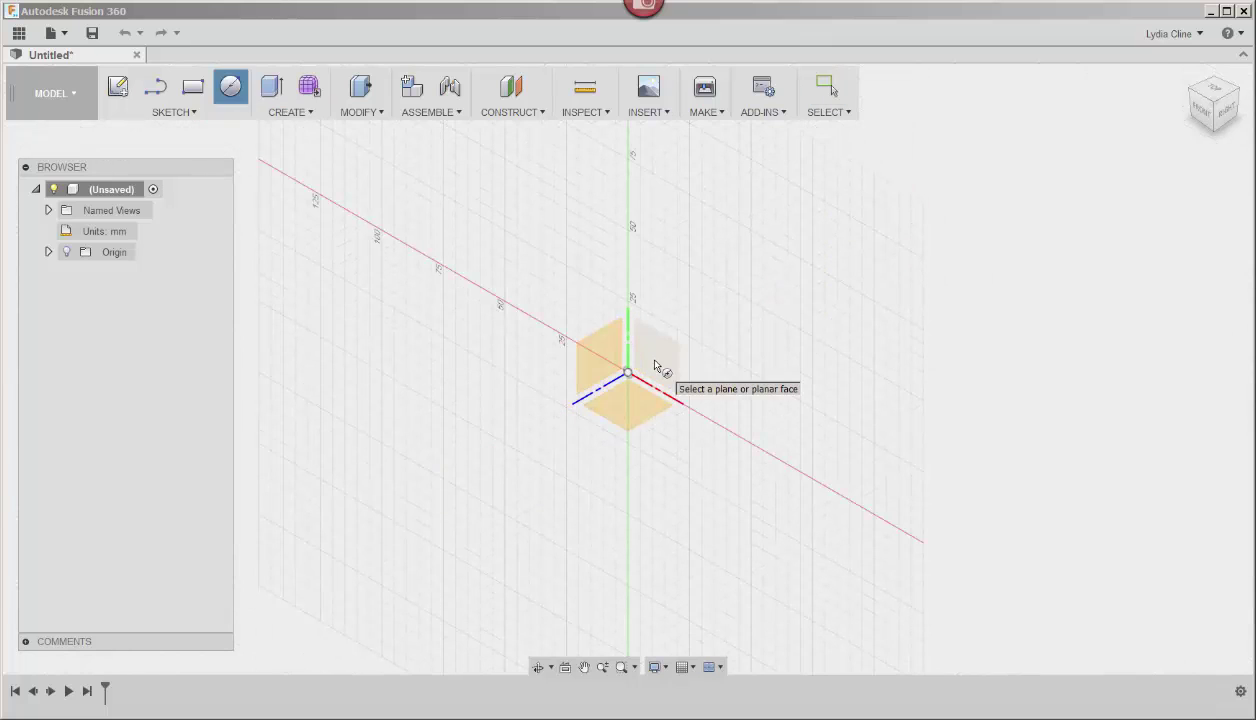
left_click(655, 362)
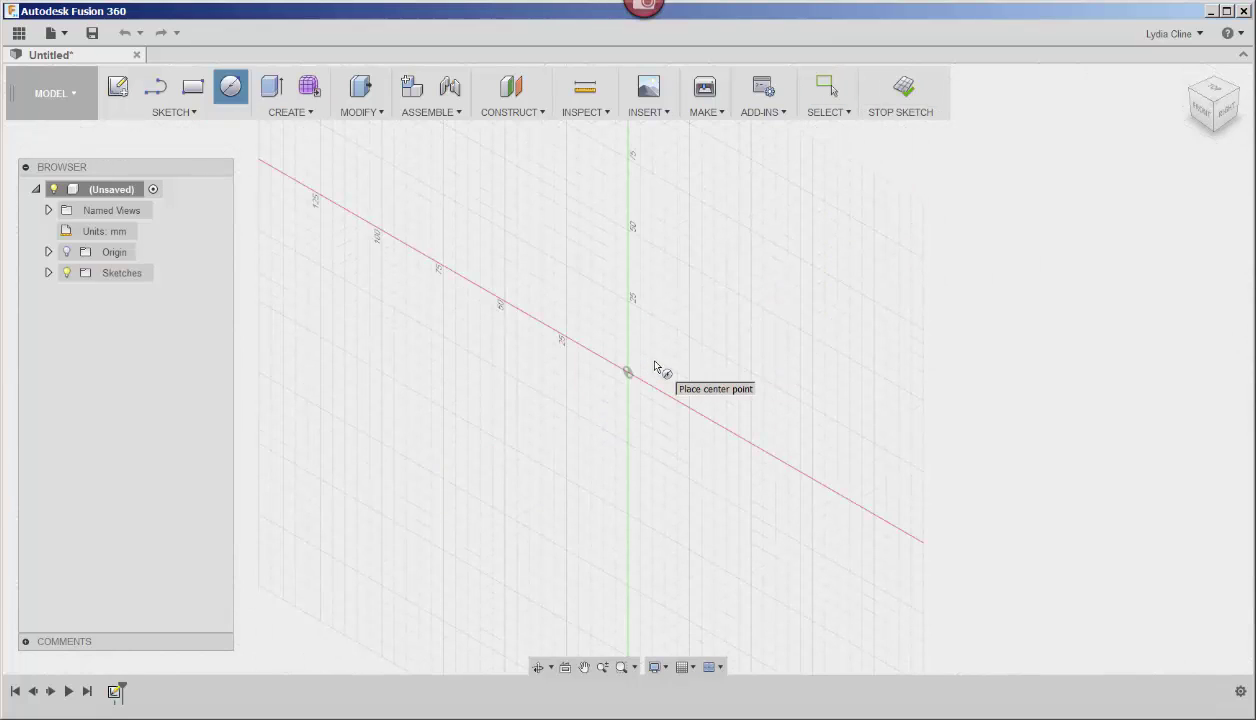
left_click(628, 372)
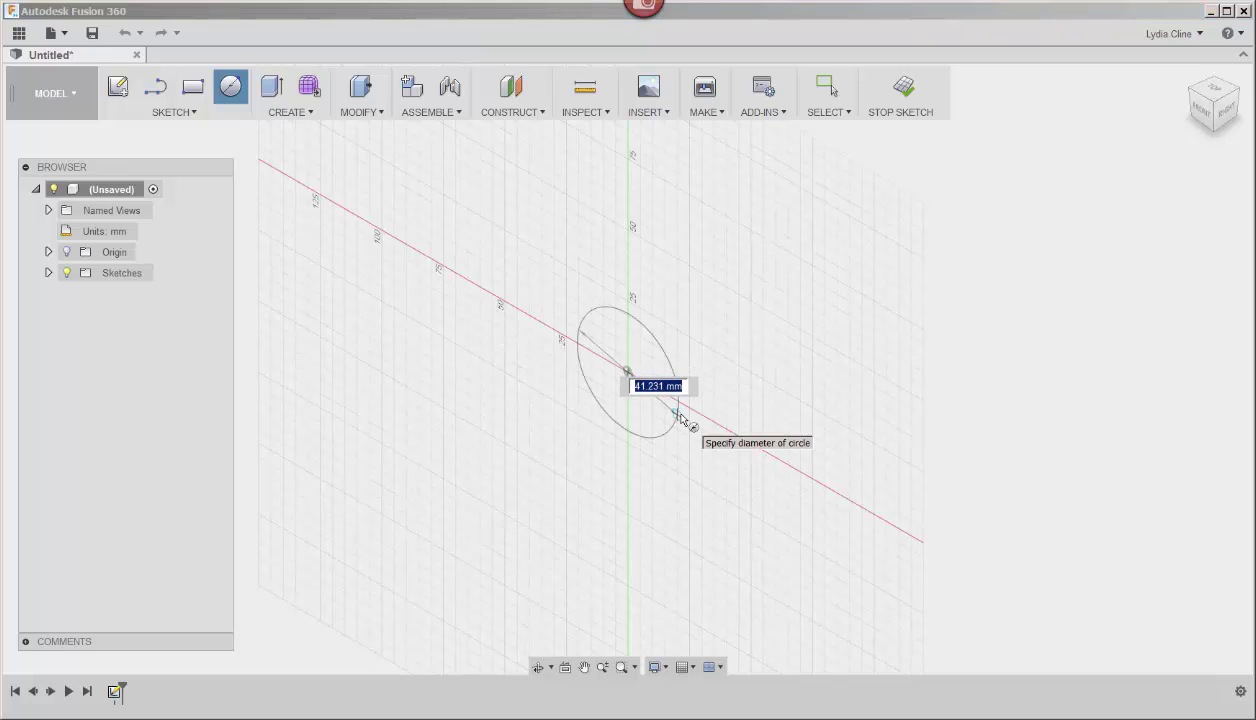
type("25.4")
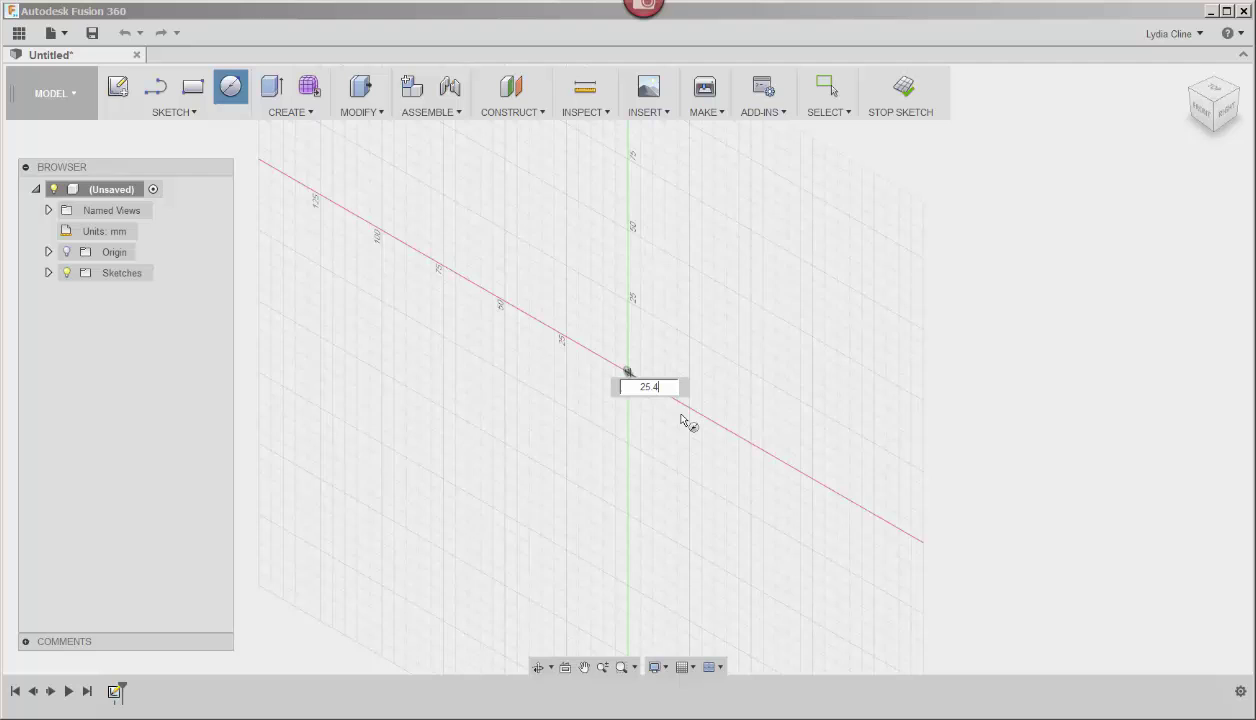
key("Return")
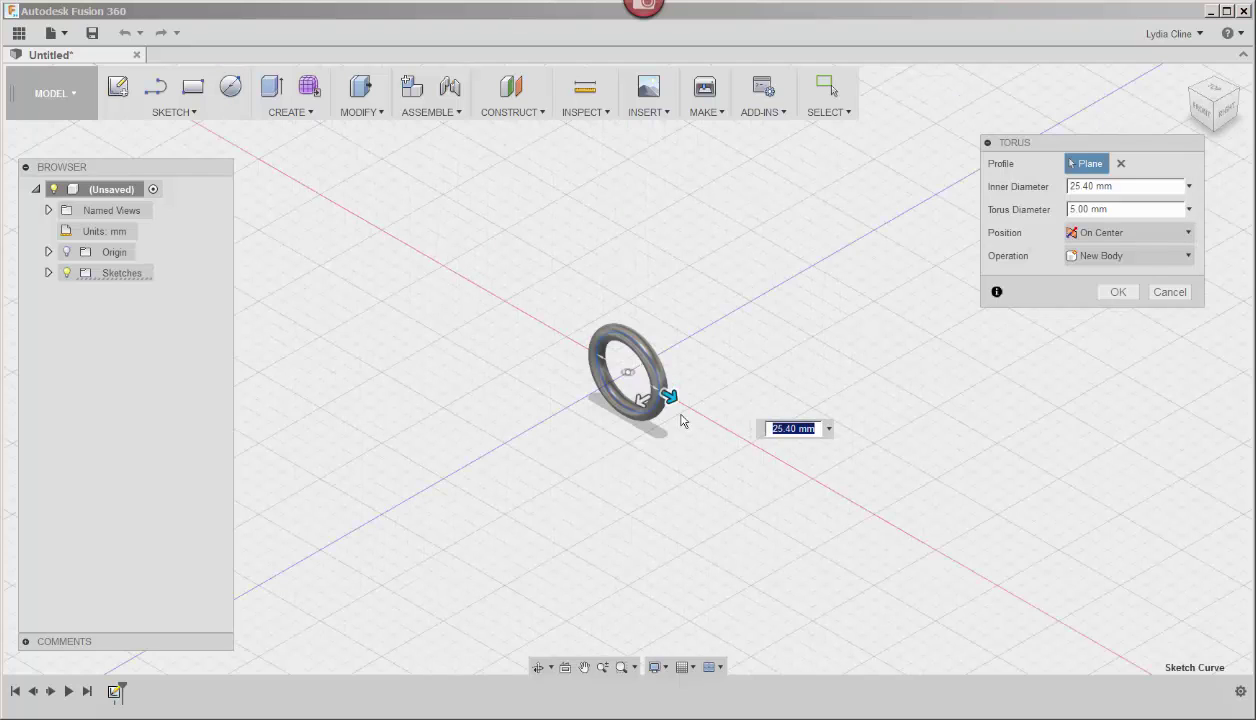
left_click(1089, 209)
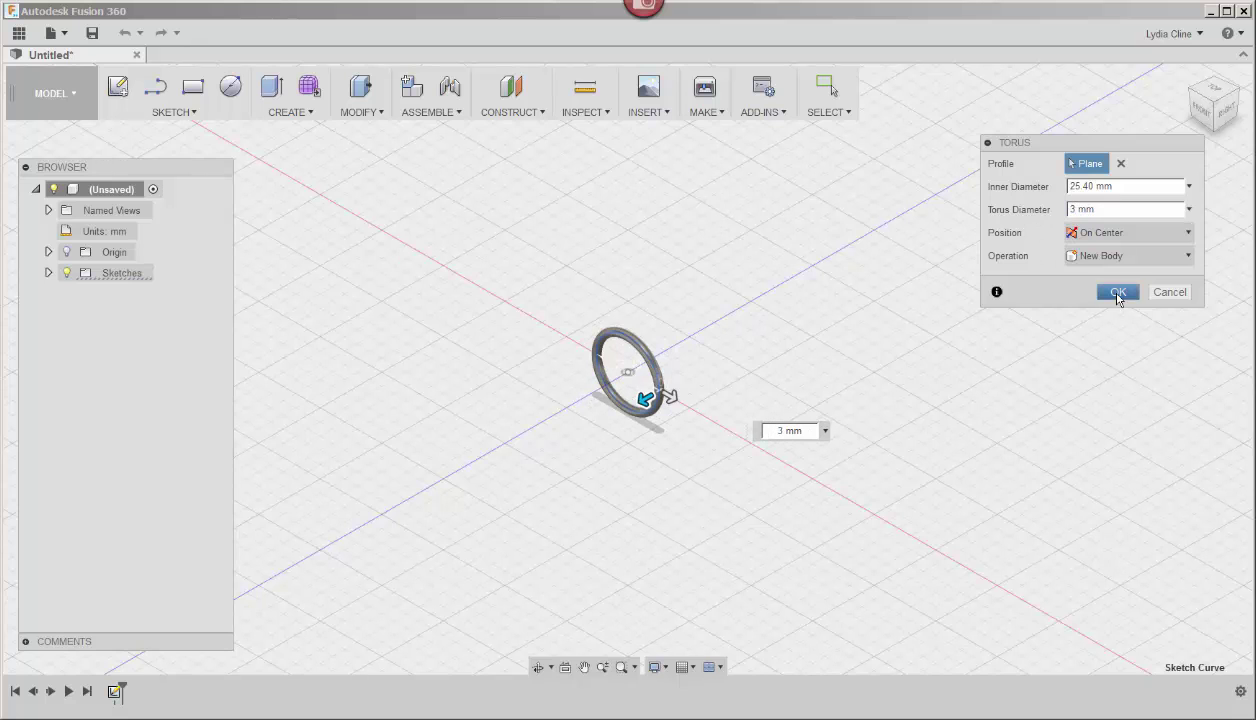
left_click(1118, 292)
Circular-pattern the torus around the vertical axis with a quantity of 7
scroll(645, 408, "up", 3)
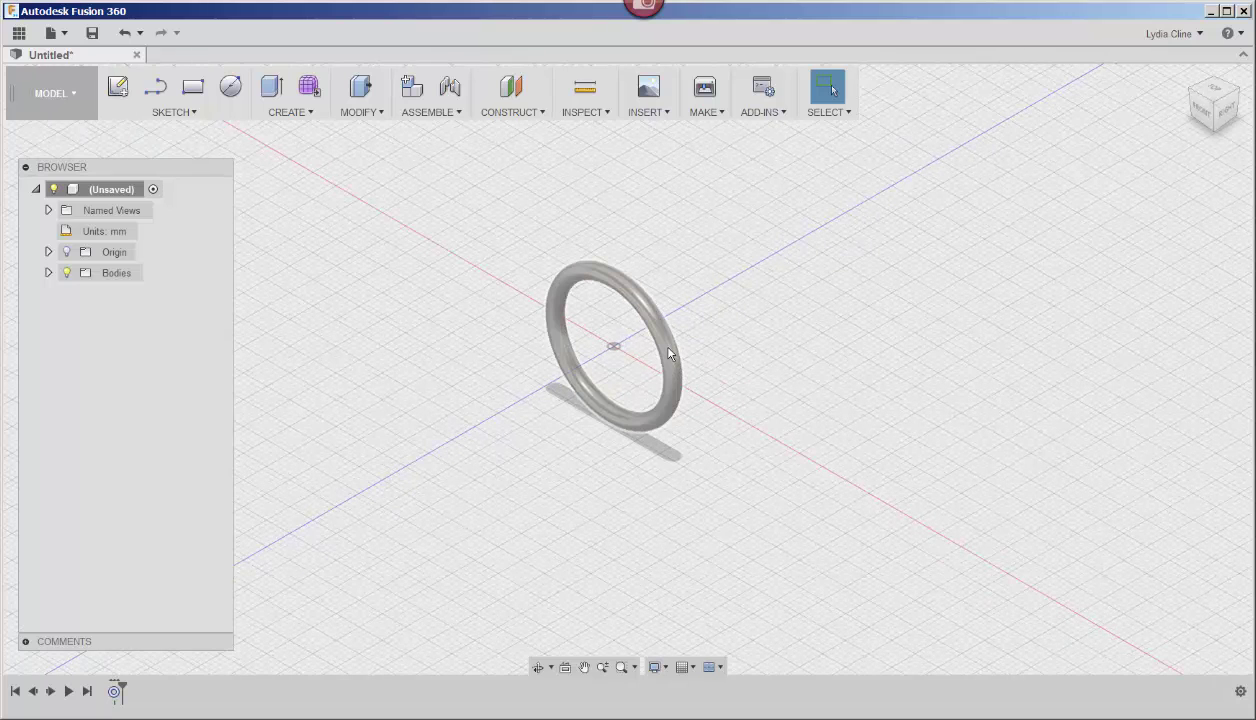
left_click(313, 114)
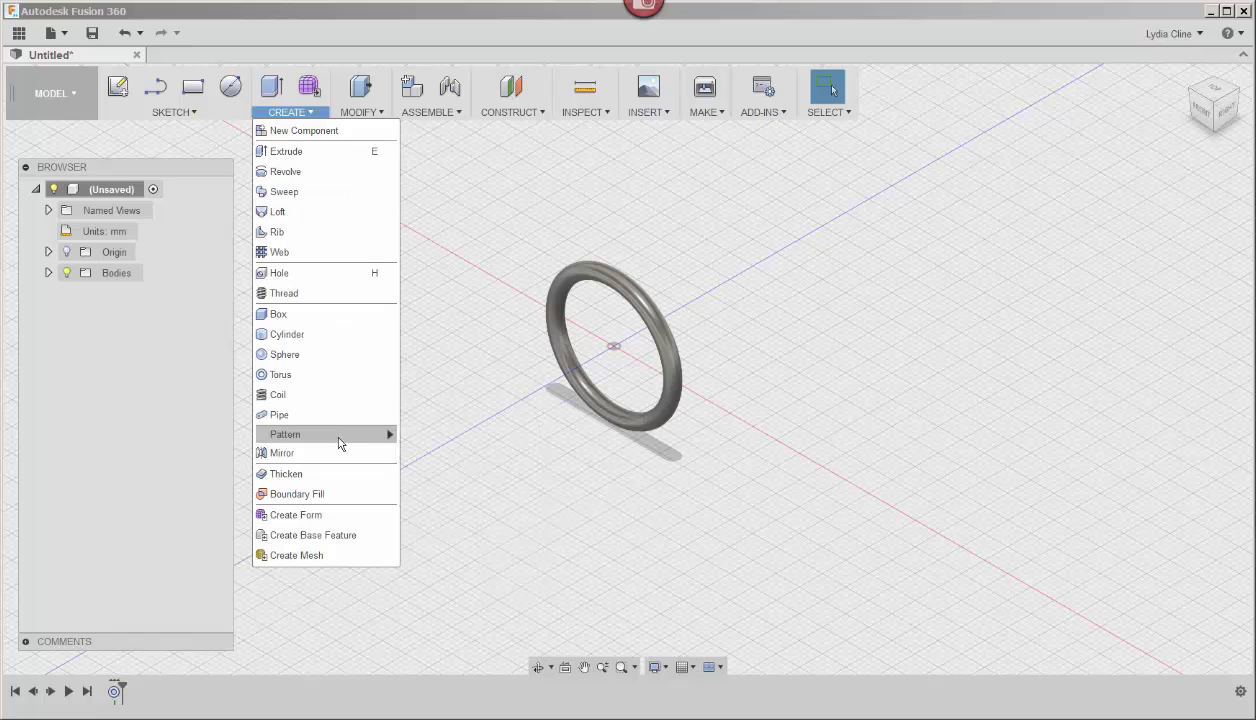
mouse_move(339, 437)
left_click(423, 463)
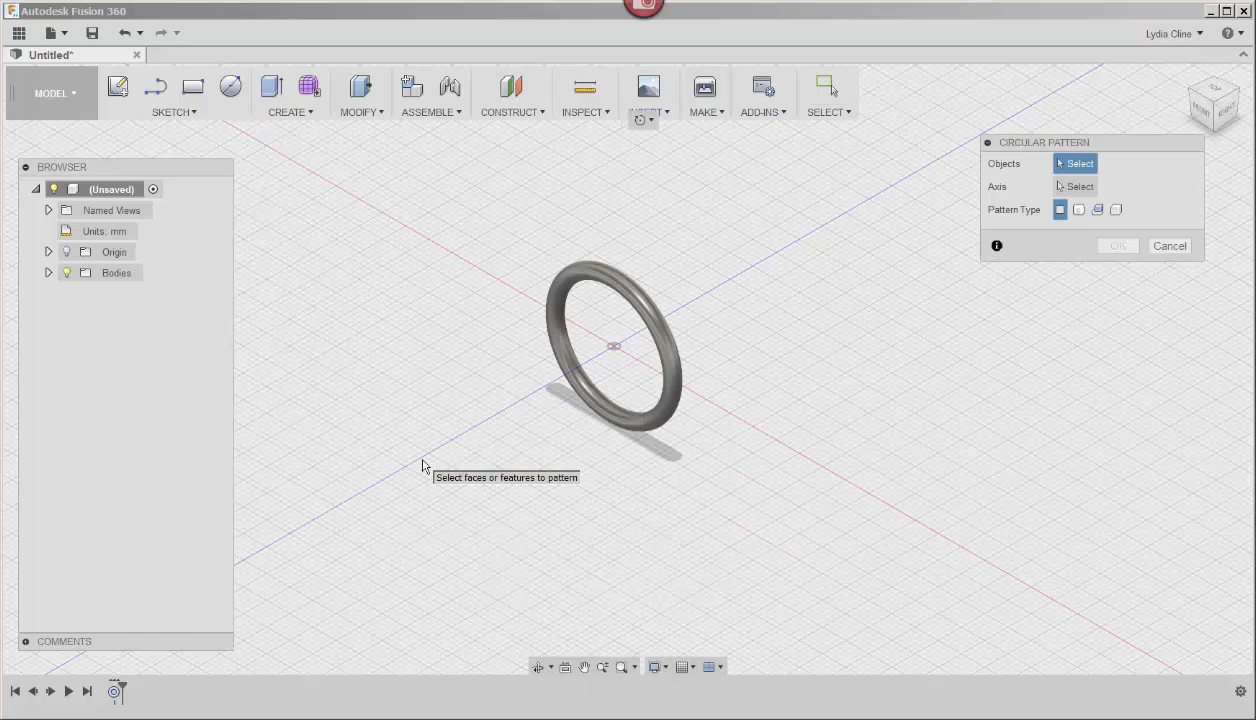
left_click(669, 341)
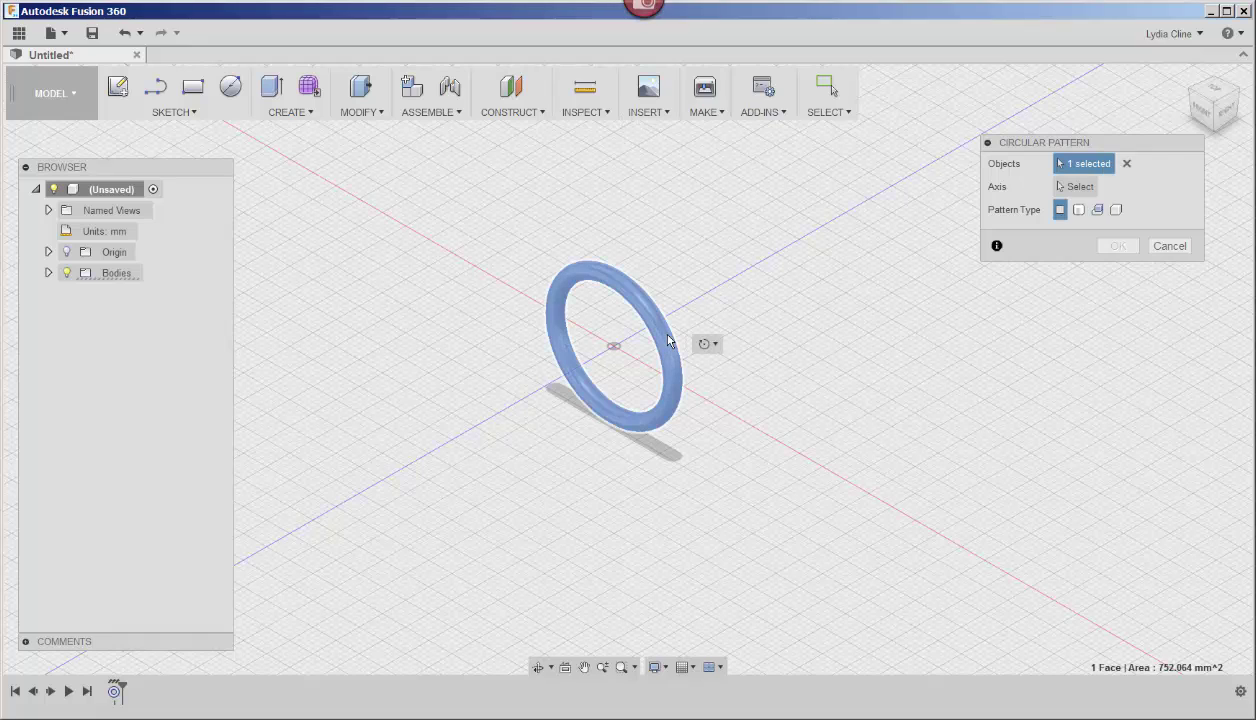
left_click(1076, 187)
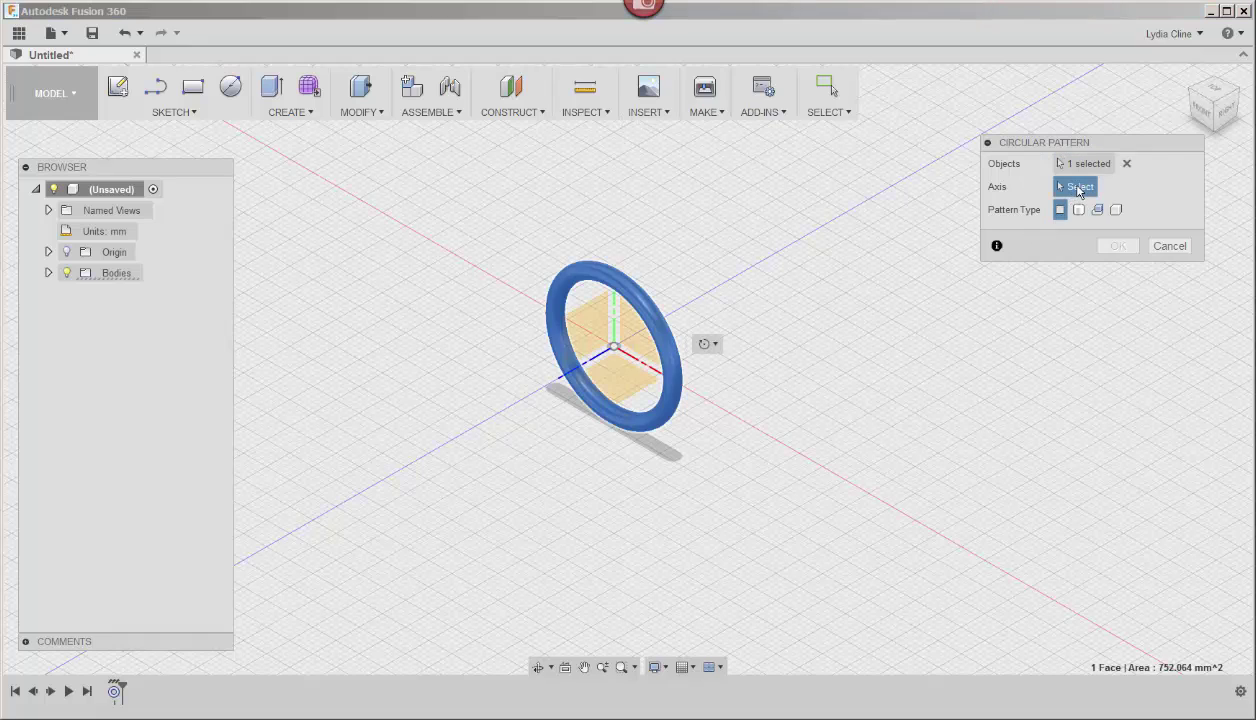
left_click(615, 333)
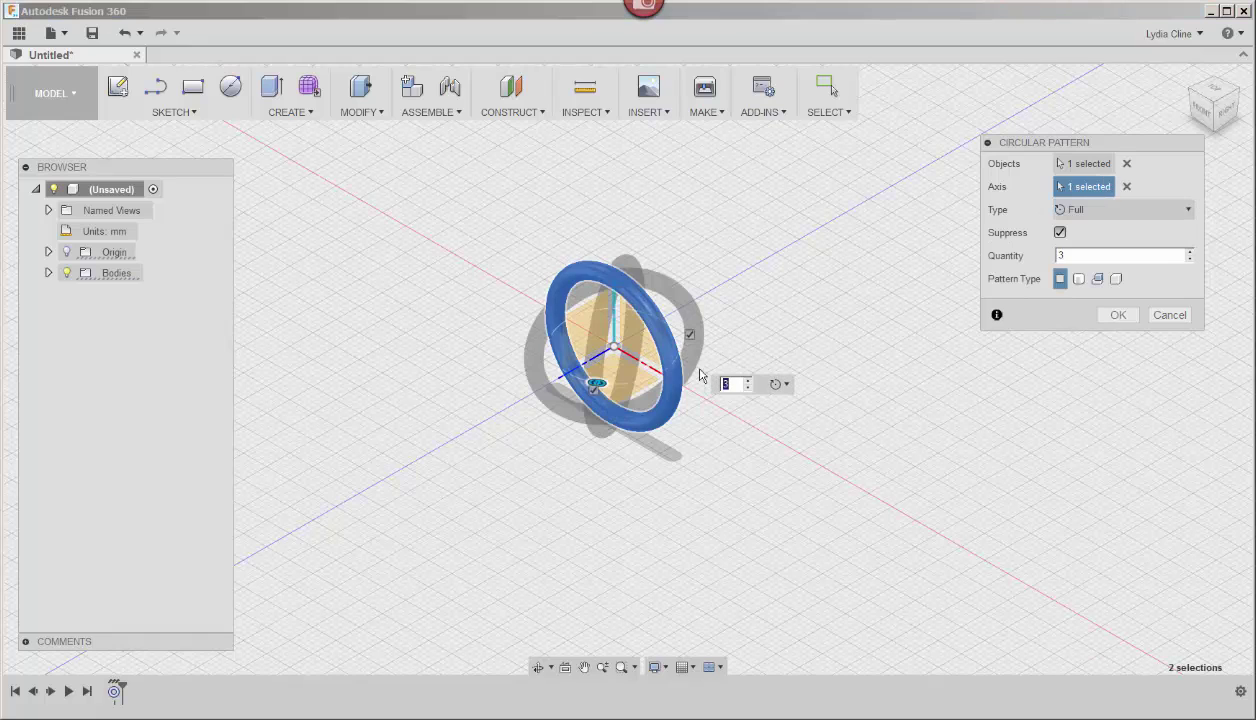
left_click(749, 382)
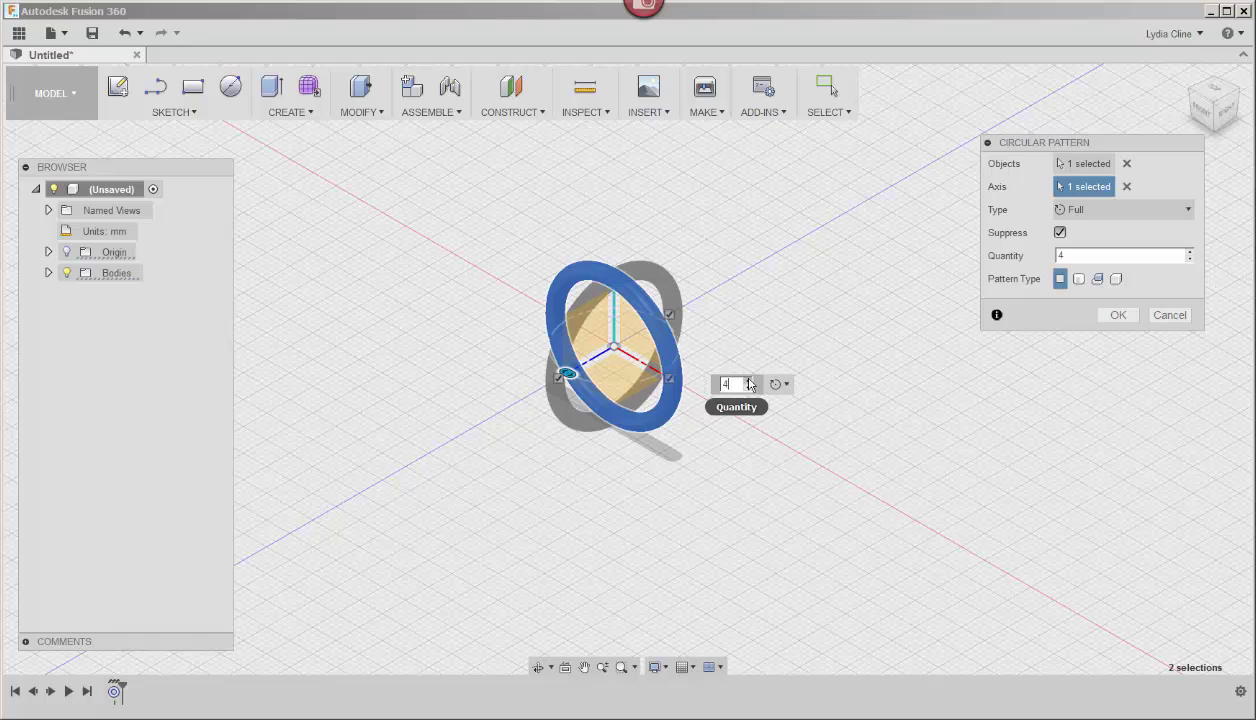
left_click(749, 382)
left_click(749, 382)
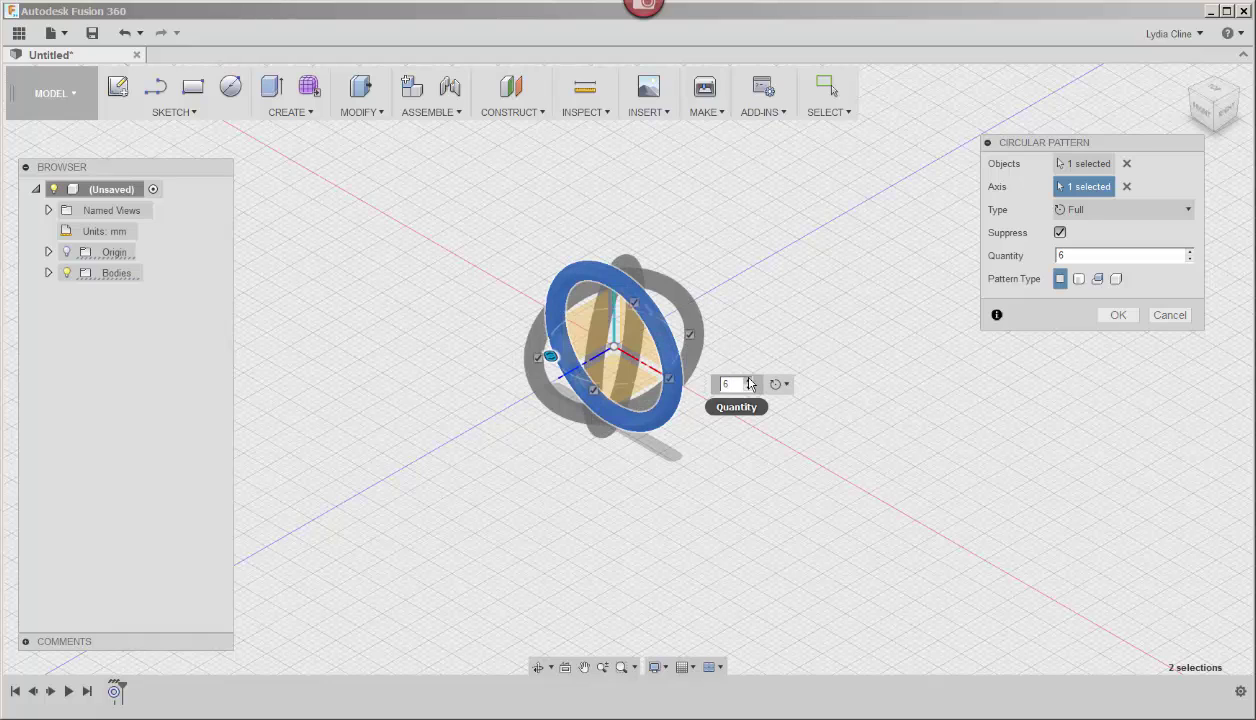
left_click(749, 382)
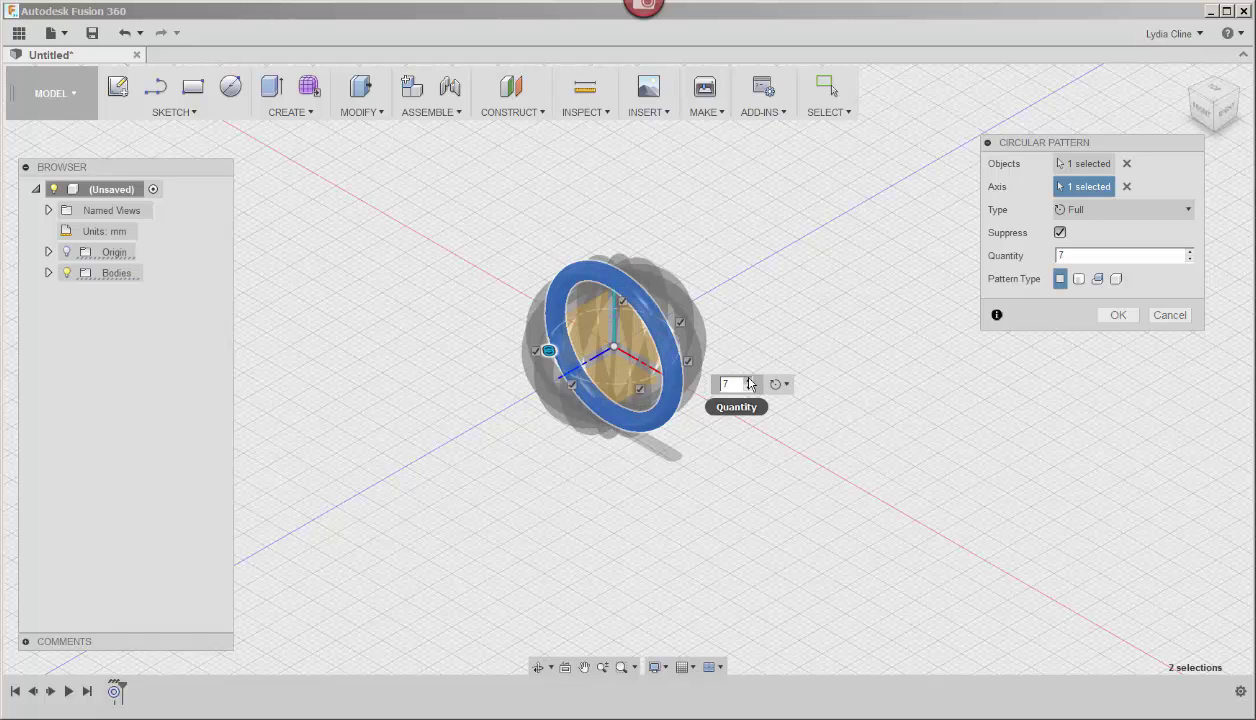
left_click(1122, 316)
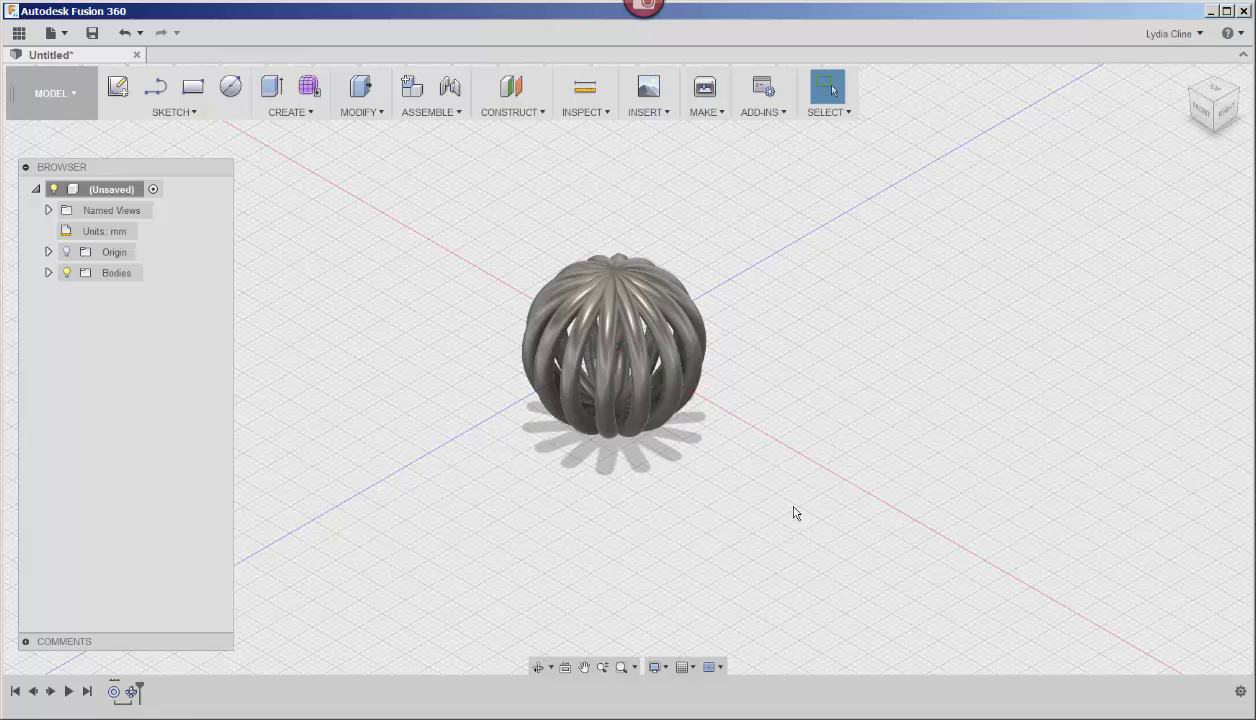
Add a second torus left of the cage with an 11.662 mm inner diameter and a 2 mm tube
middle_click_drag(795, 513, 751, 272, "shift")
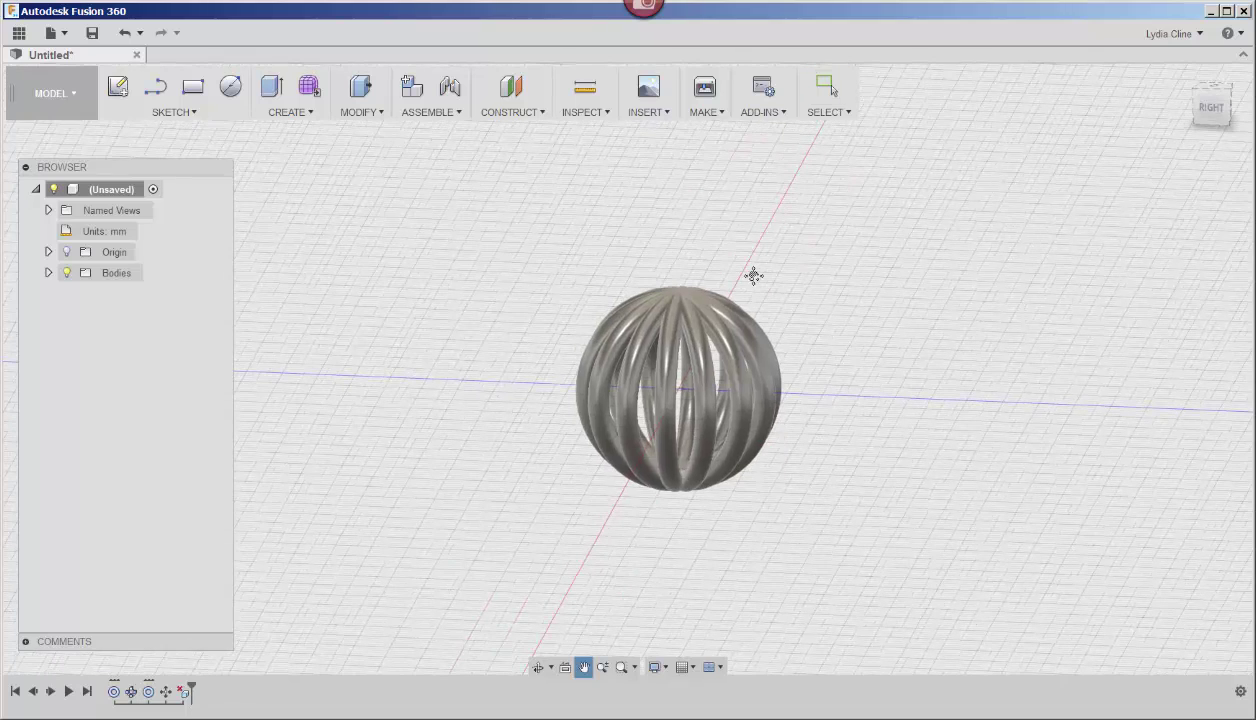
left_click(307, 114)
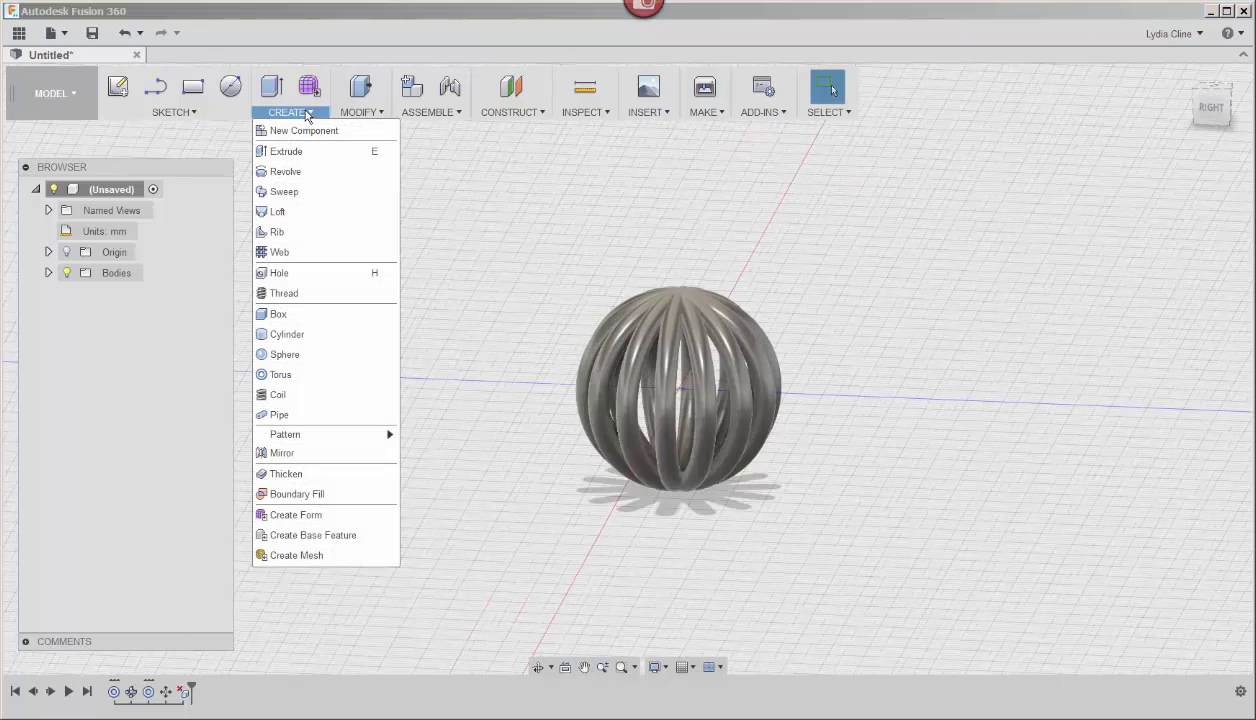
left_click(281, 376)
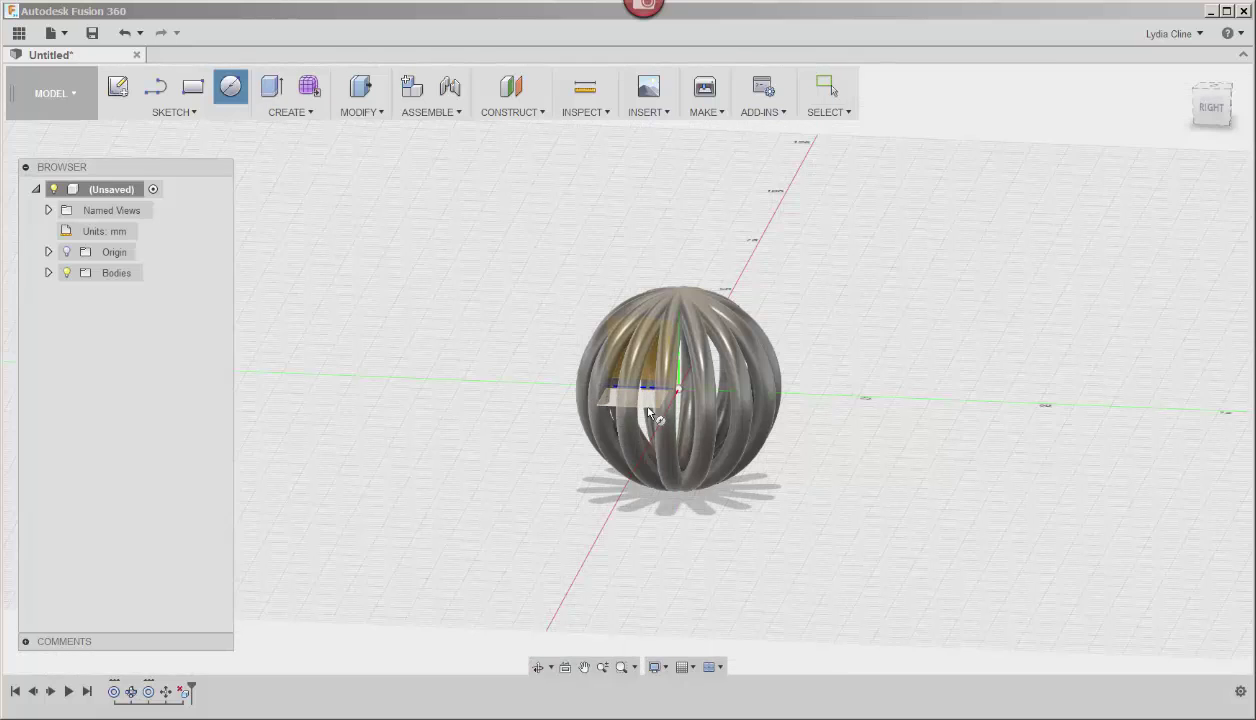
left_click(648, 410)
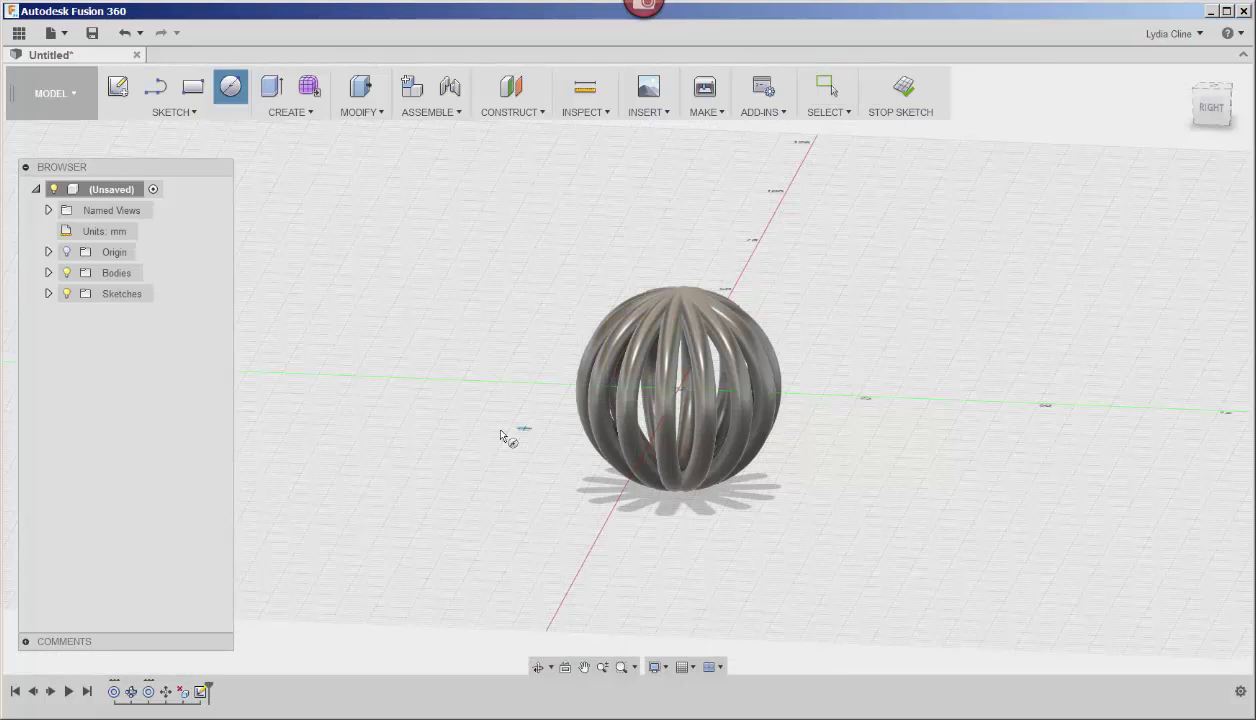
left_click(448, 422)
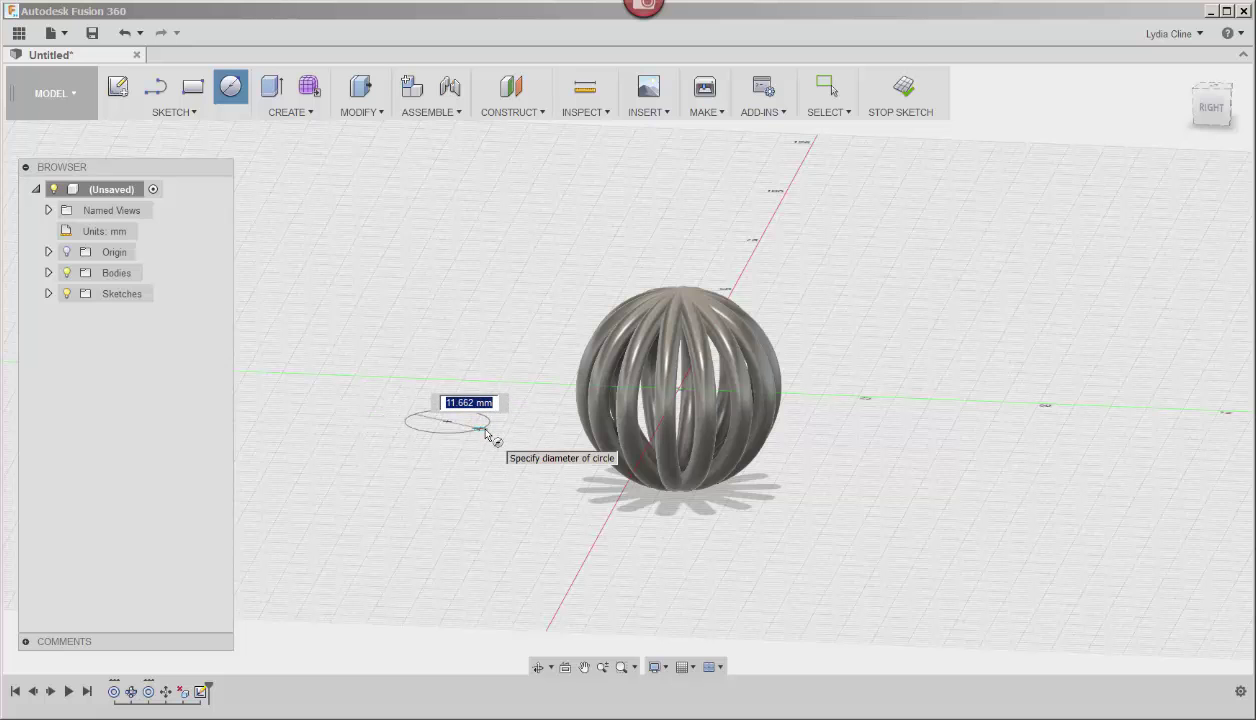
left_click(485, 430)
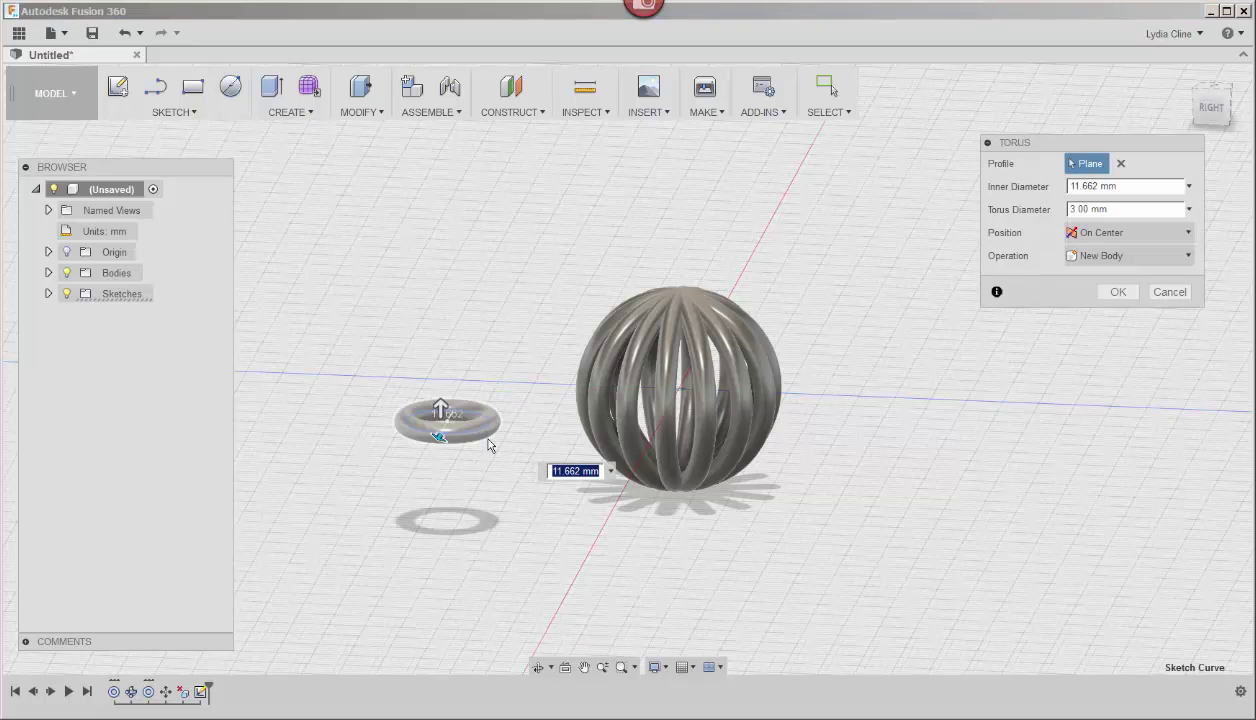
double_click(1084, 209)
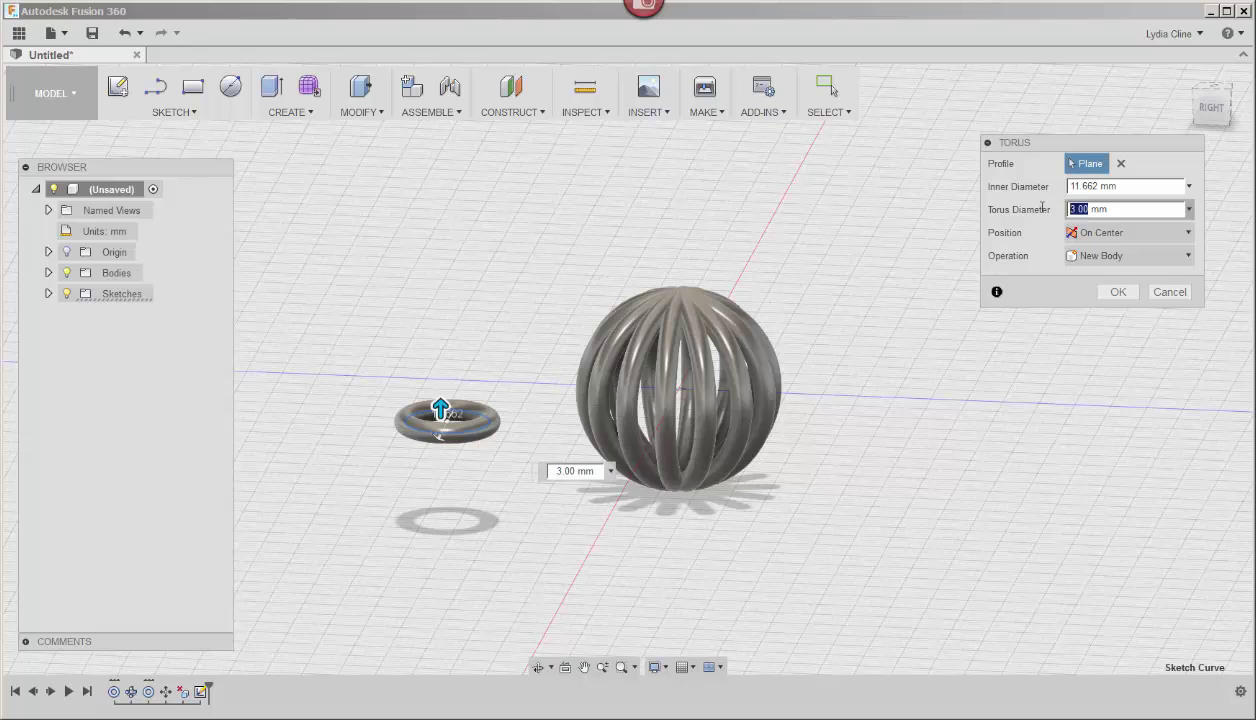
type("2")
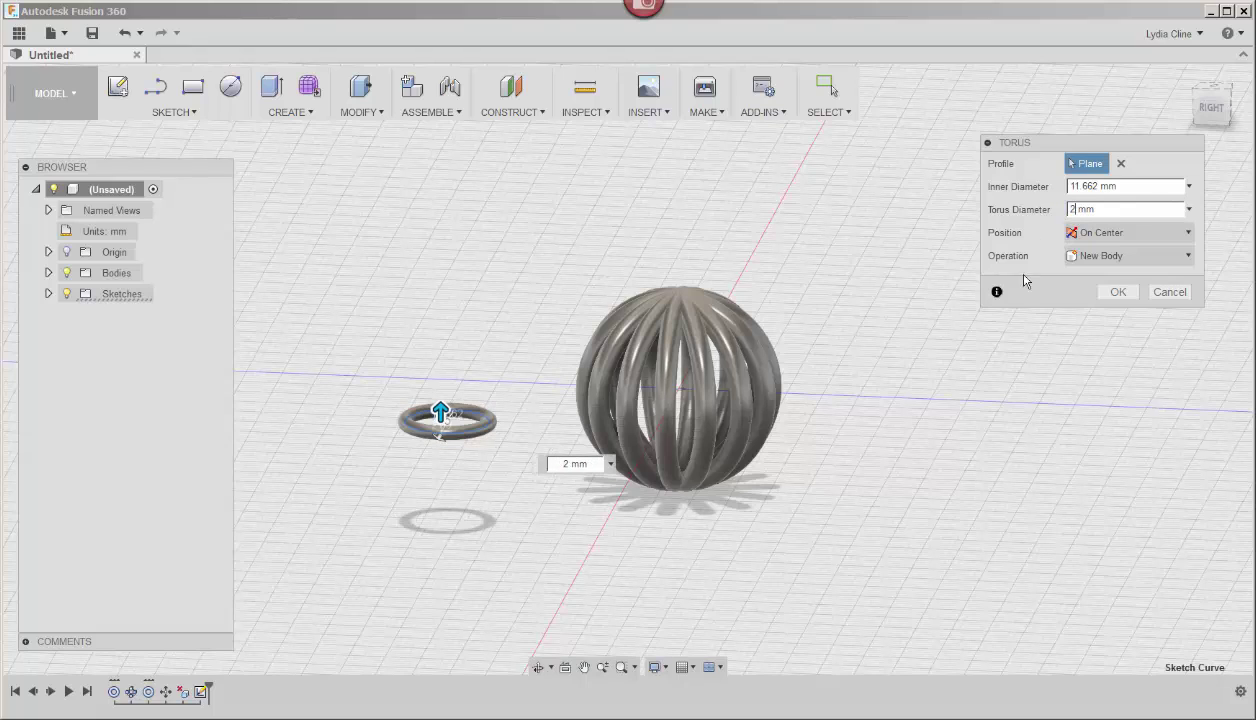
left_click(1120, 294)
left_click(448, 438)
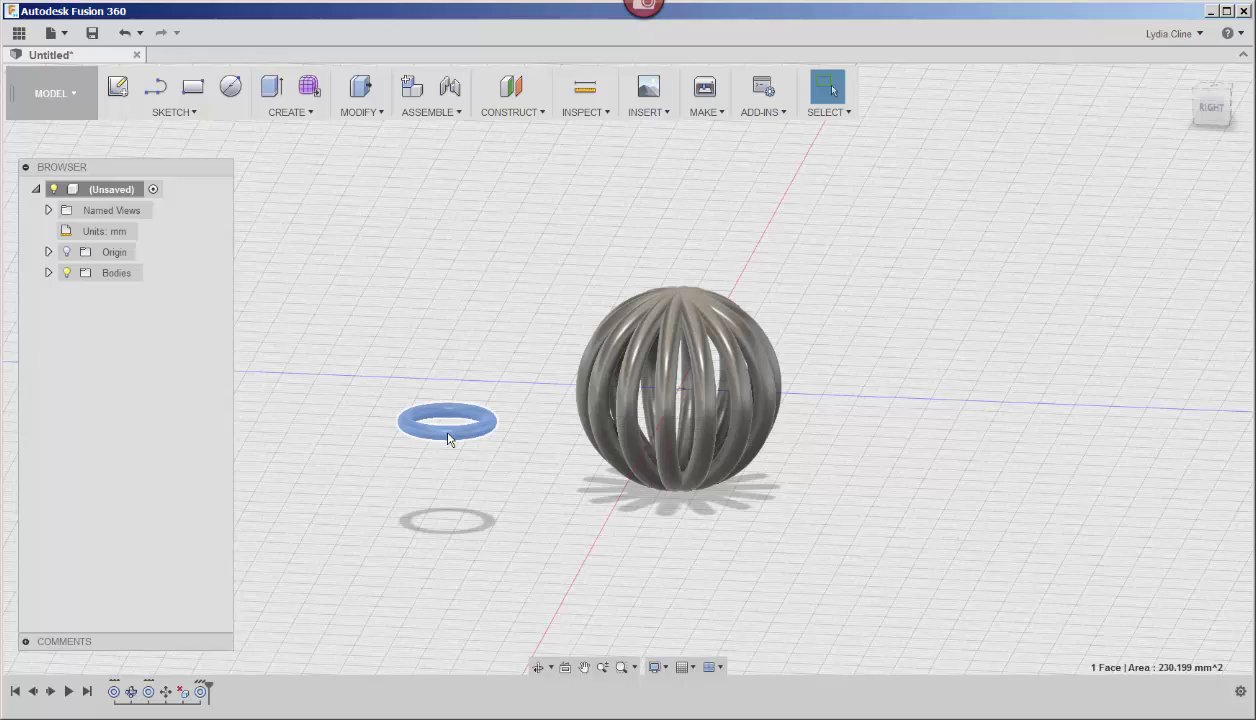
Rotate the small ring 90° so it stands upright
right_click(448, 438)
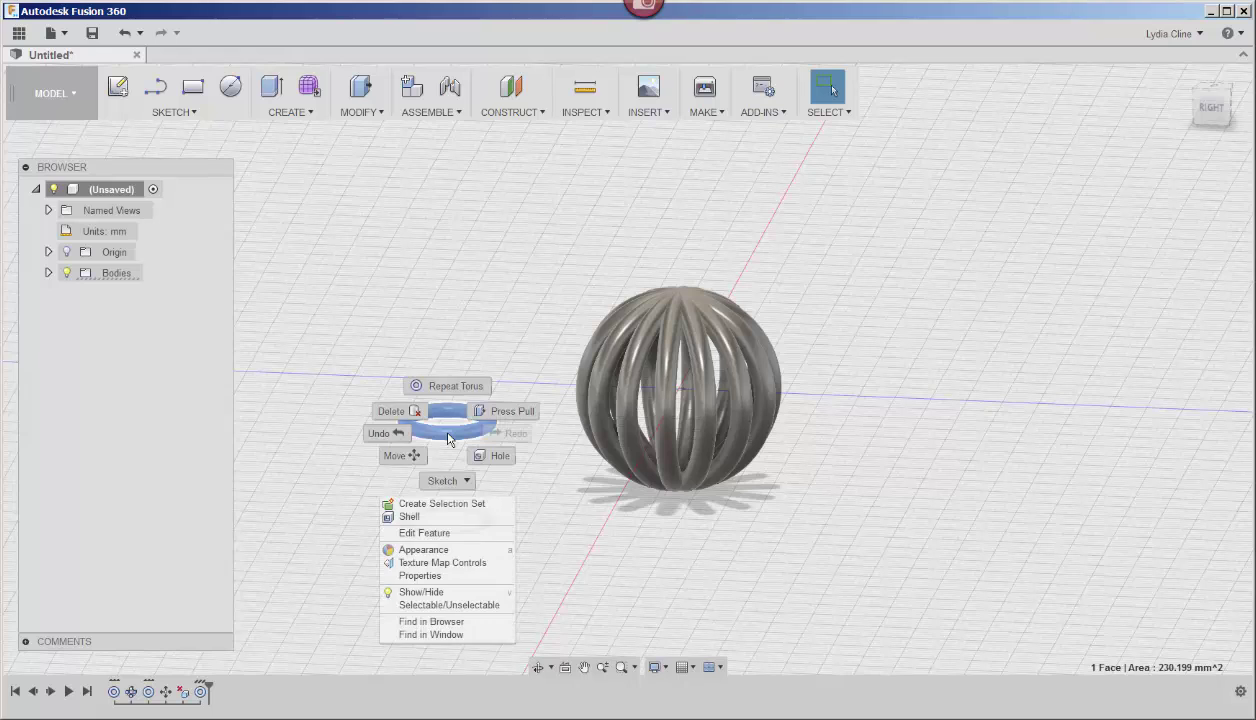
left_click(390, 458)
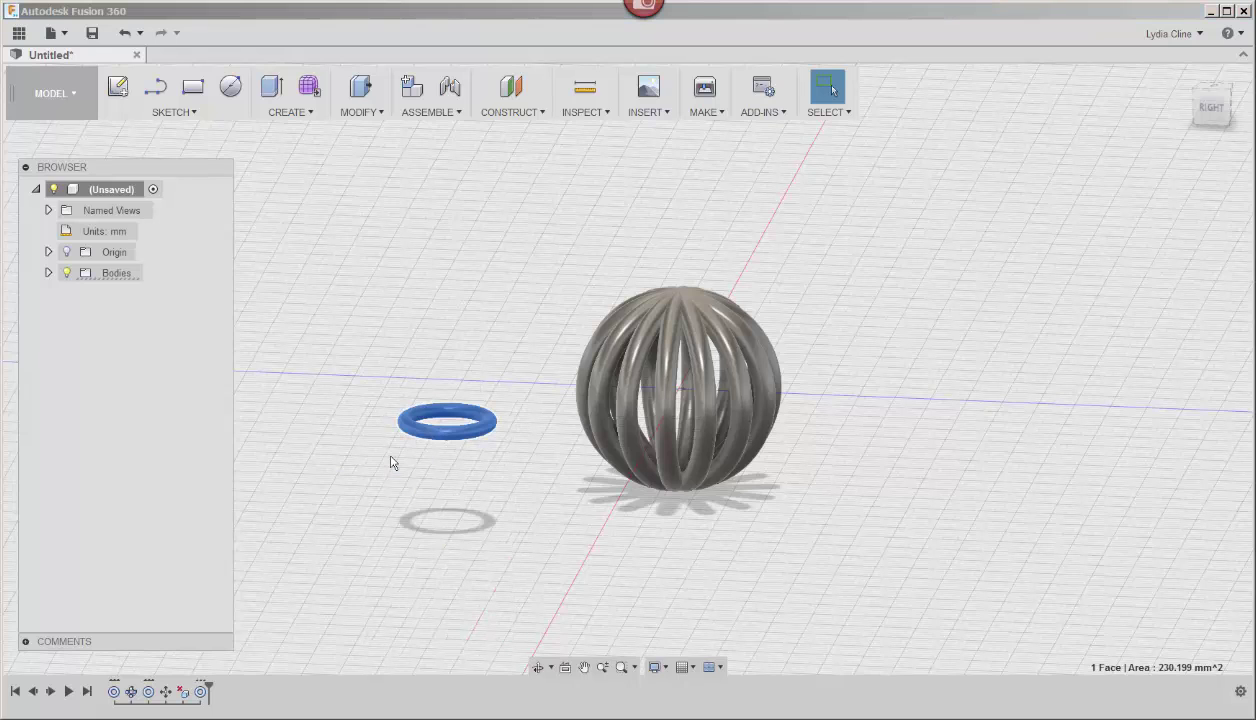
left_click(537, 667)
left_click_drag(505, 522, 493, 489)
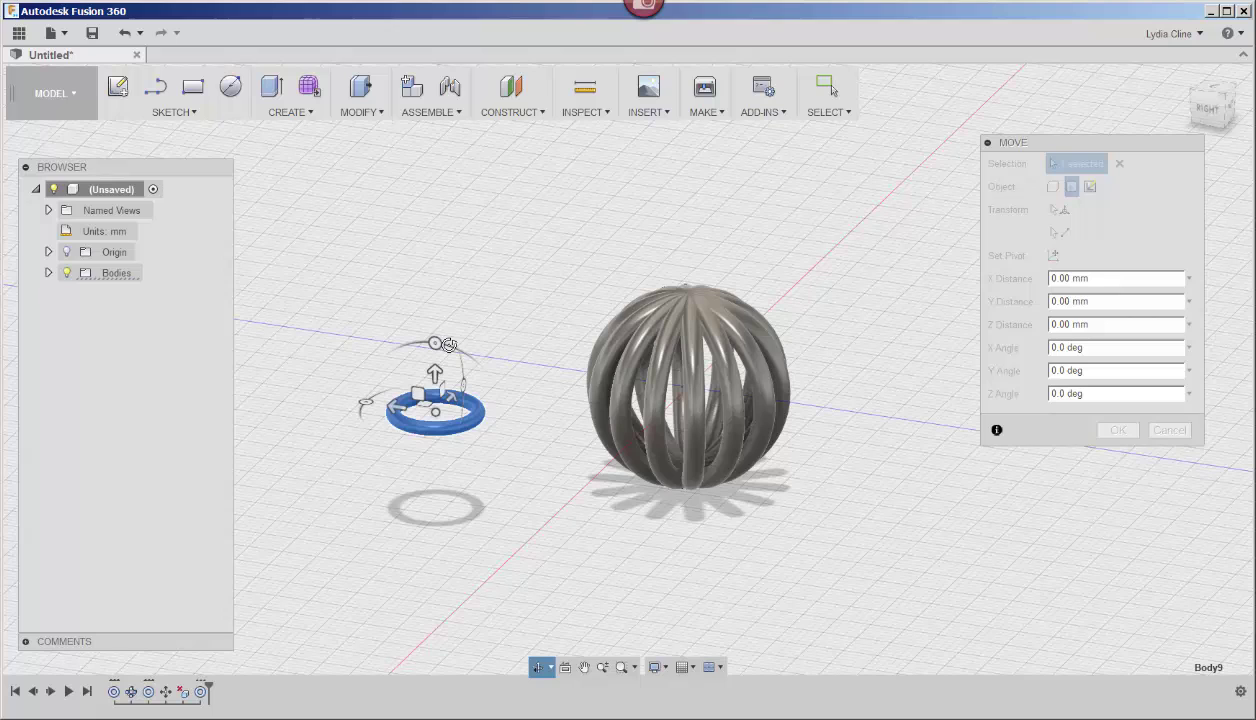
key("Escape")
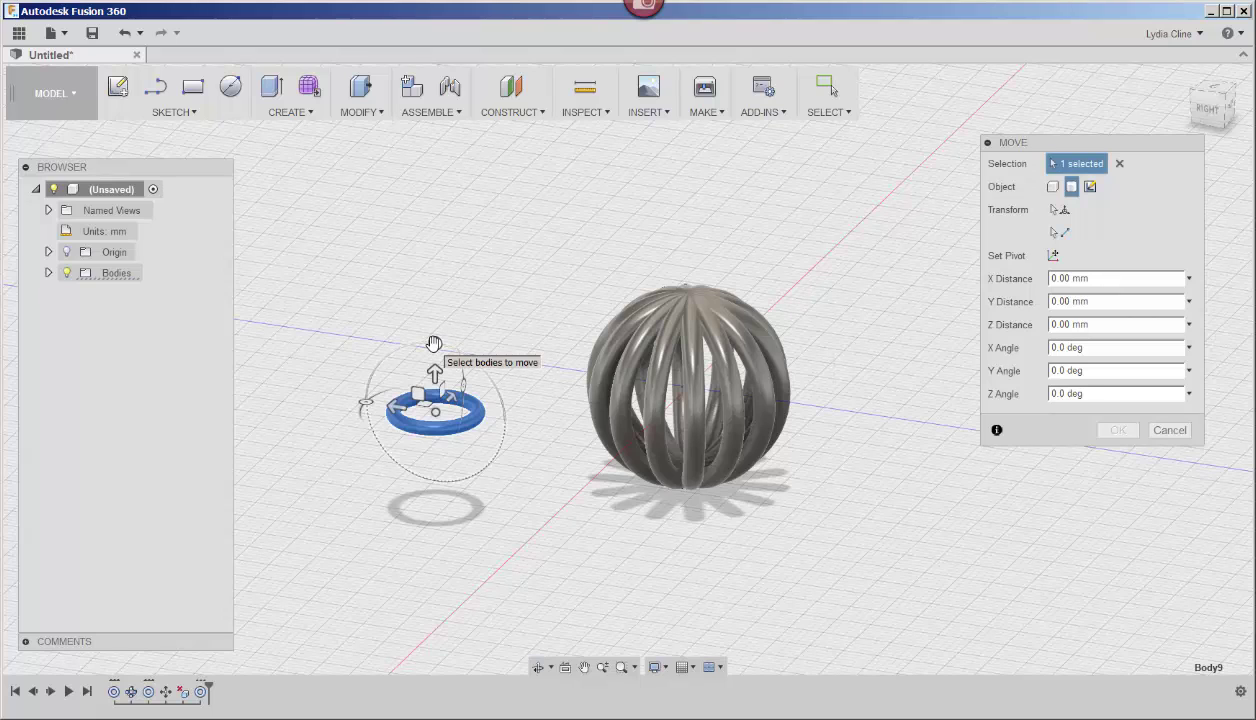
left_click_drag(437, 346, 506, 421)
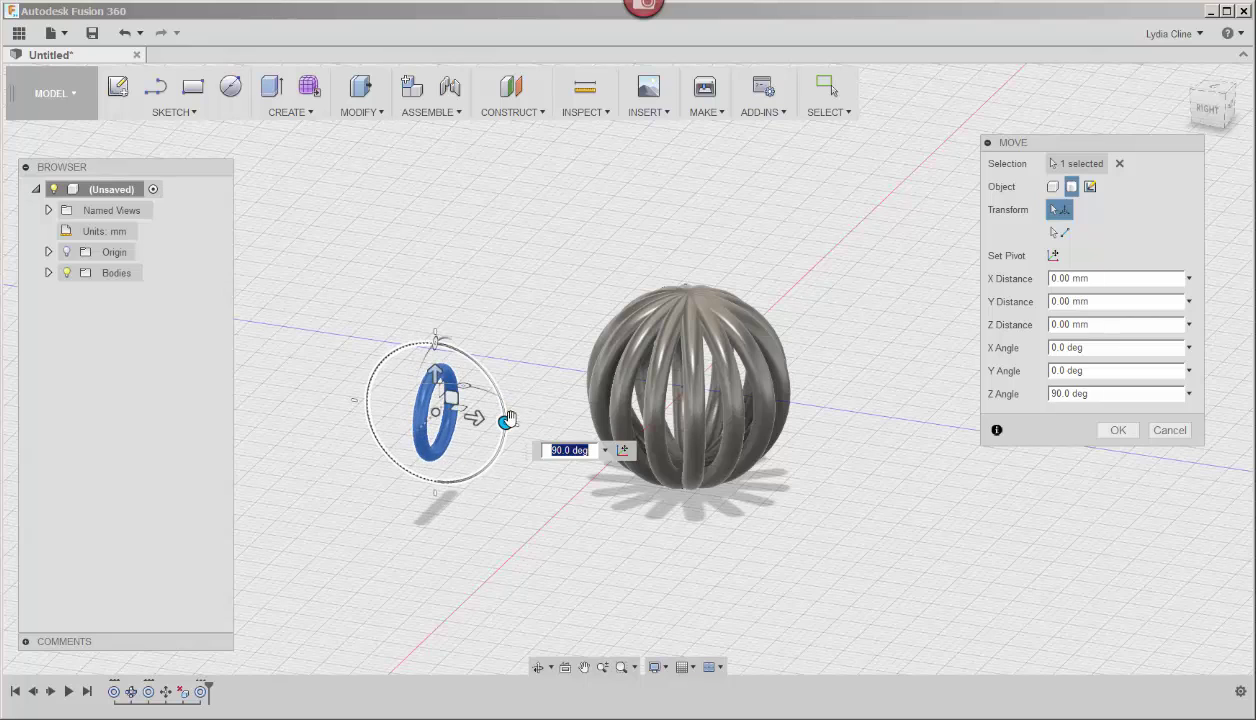
Lift the ring 19 mm and slide it over the top of the cage
left_click_drag(436, 374, 437, 244)
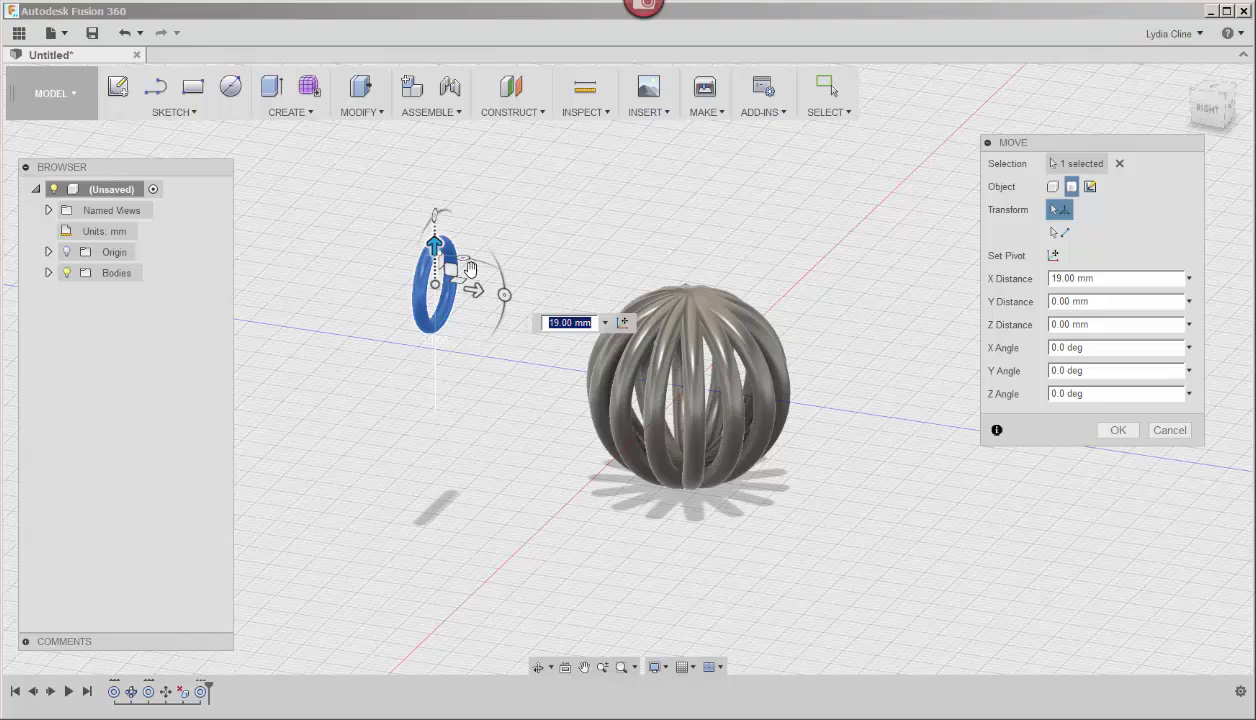
left_click(1209, 107)
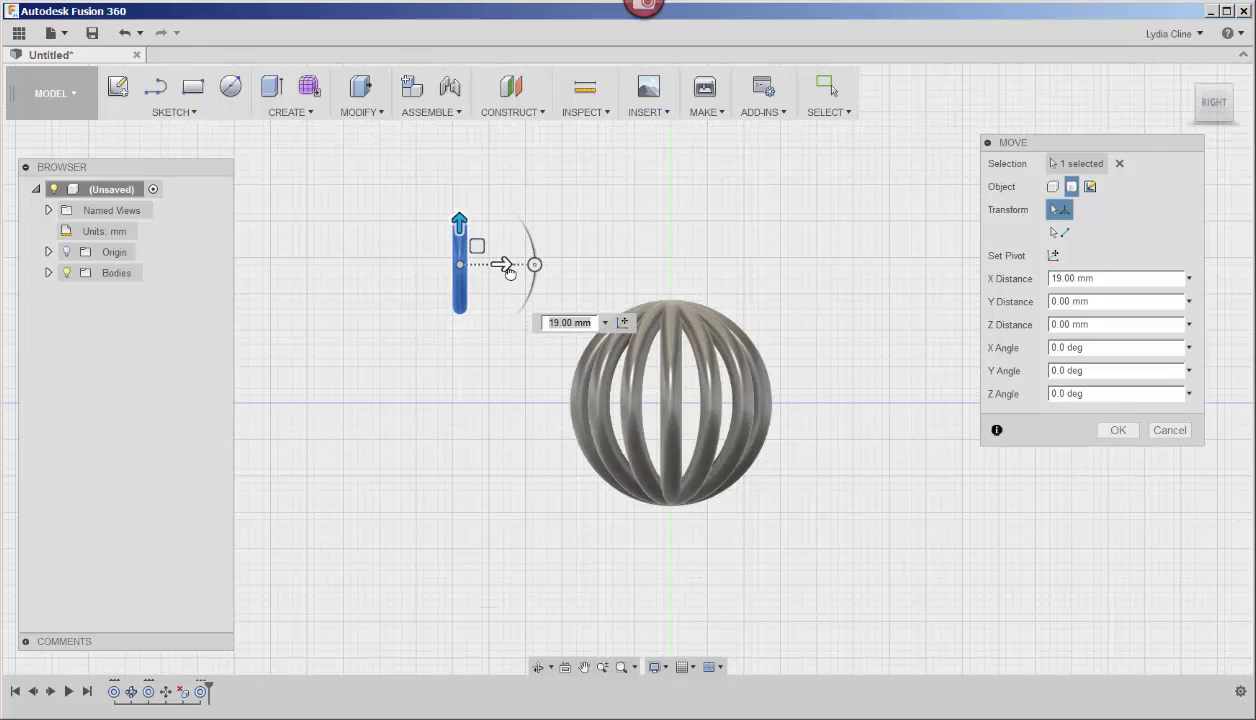
left_click_drag(507, 268, 538, 262)
left_click(1190, 82)
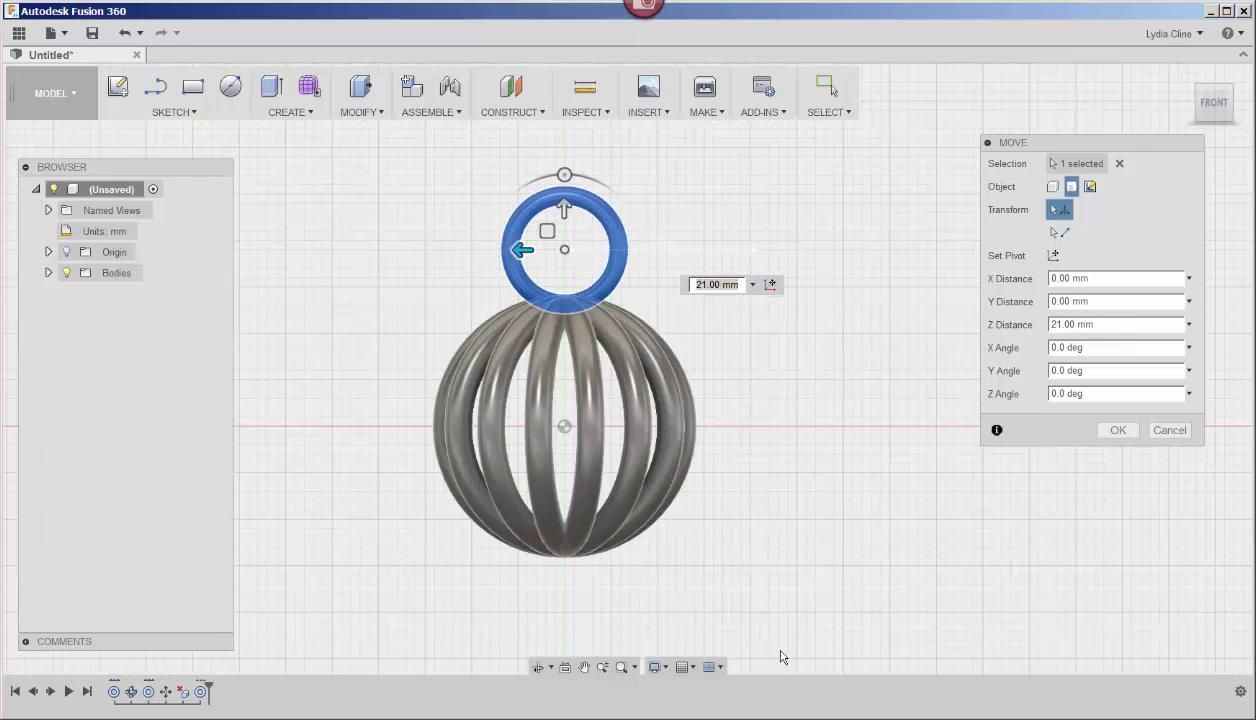
left_click(1117, 430)
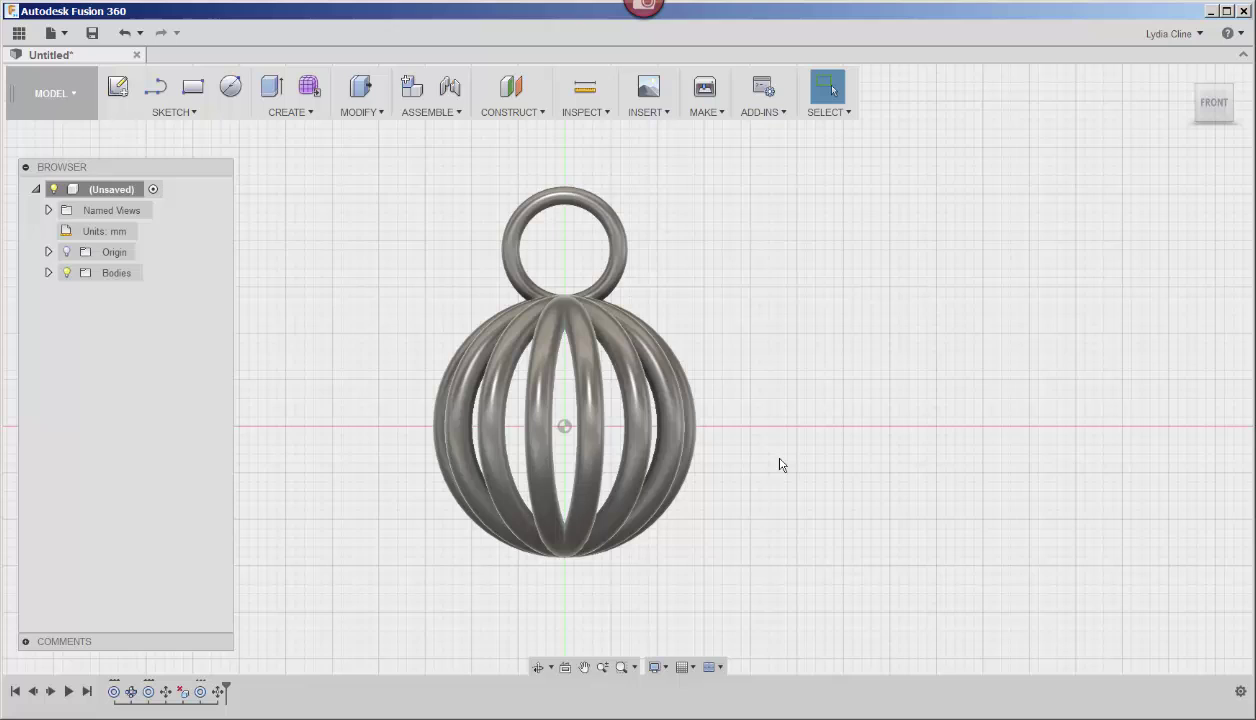
Join the seven cage tori to the ring as the target body
left_click(381, 113)
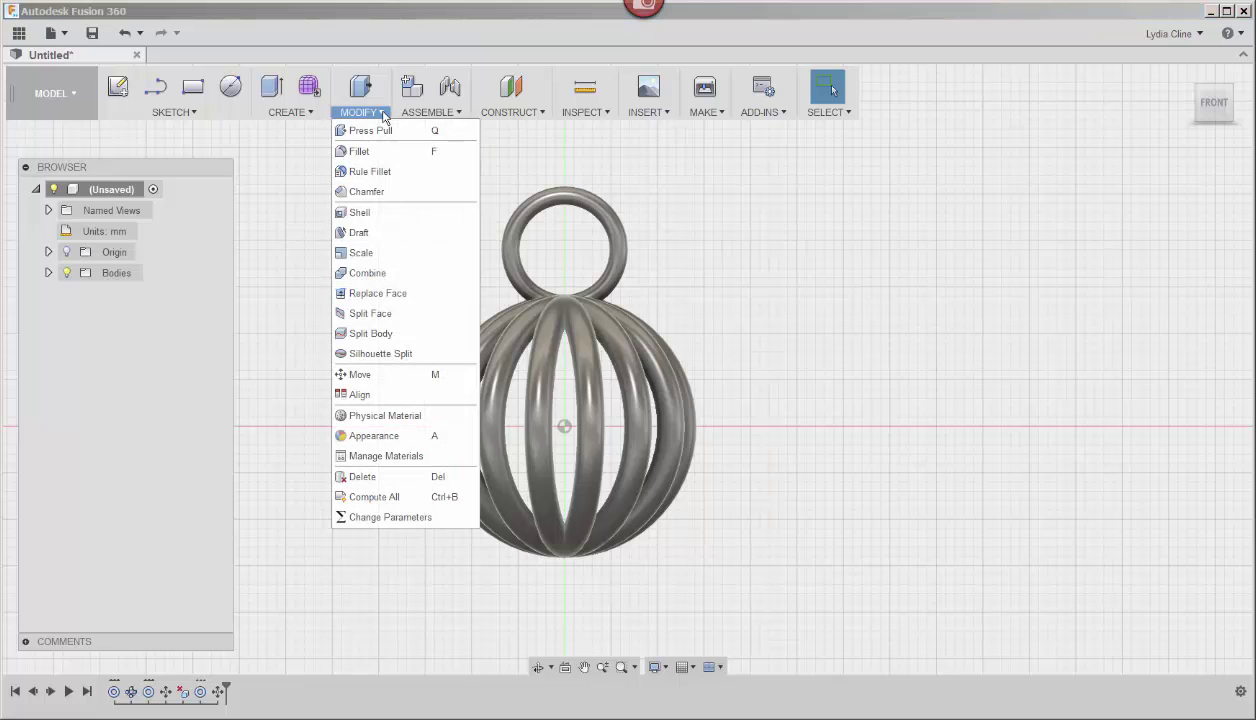
left_click(364, 274)
left_click(599, 212)
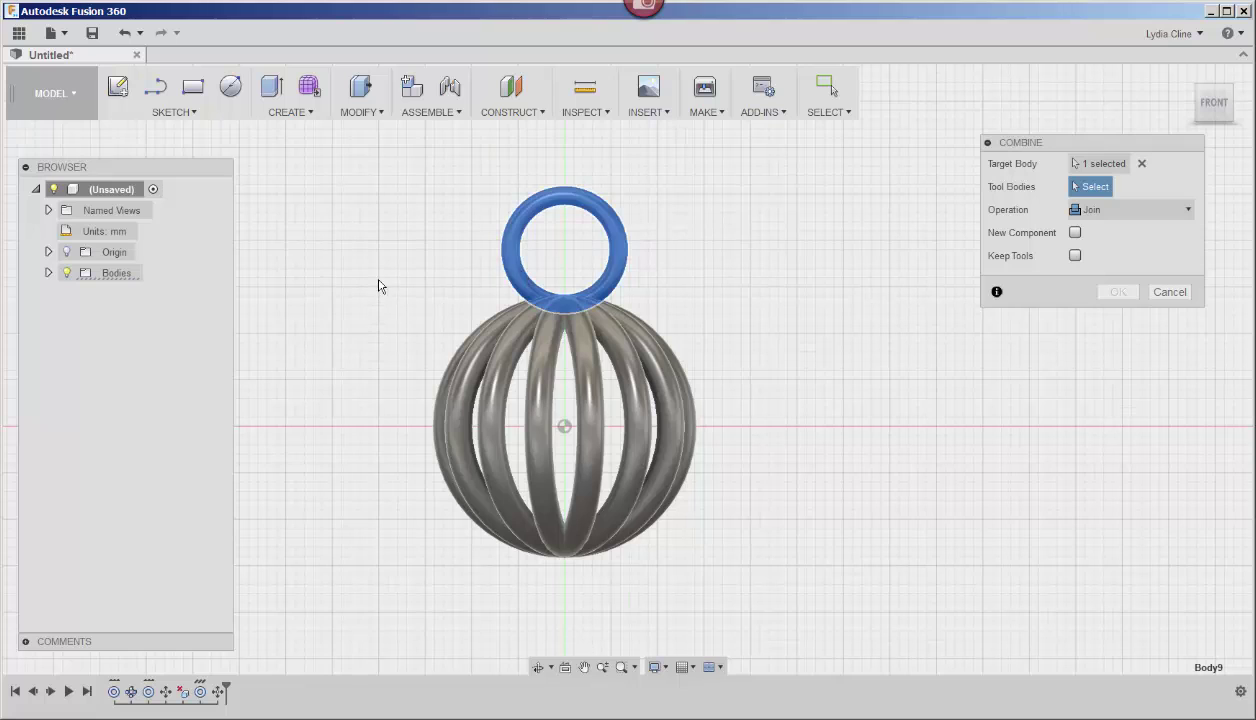
left_click_drag(357, 289, 786, 614)
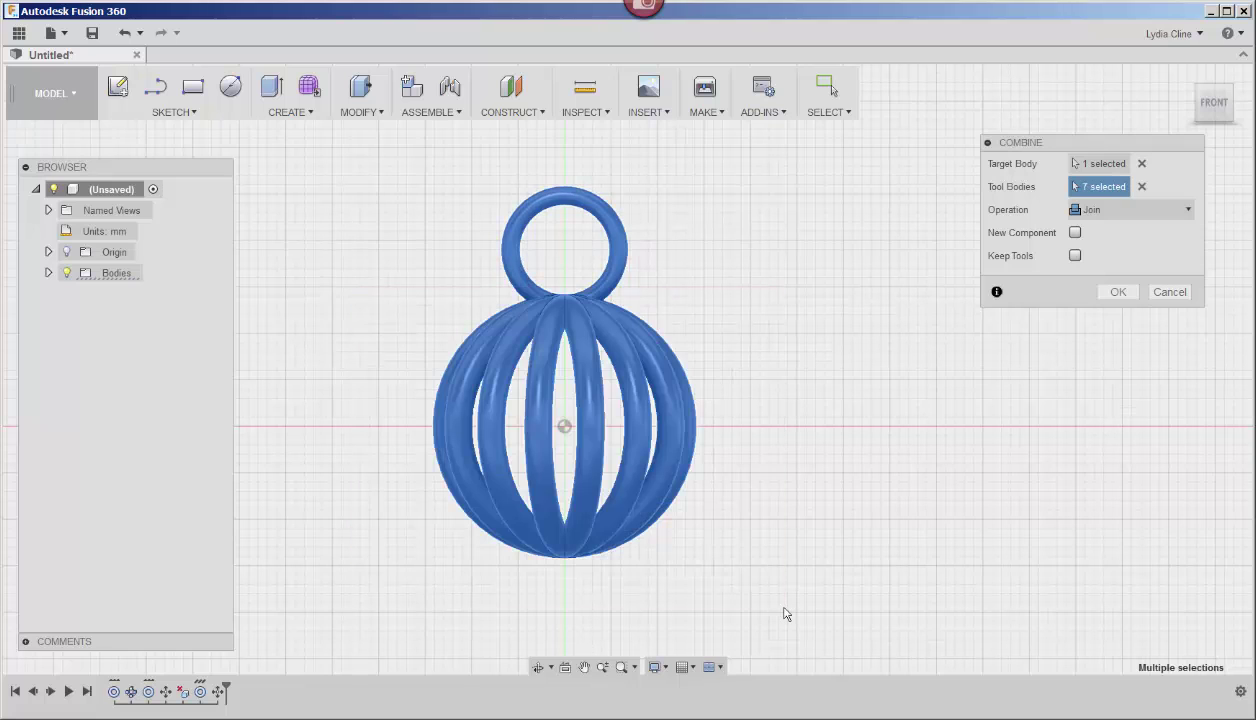
left_click(1187, 209)
left_click(1126, 231)
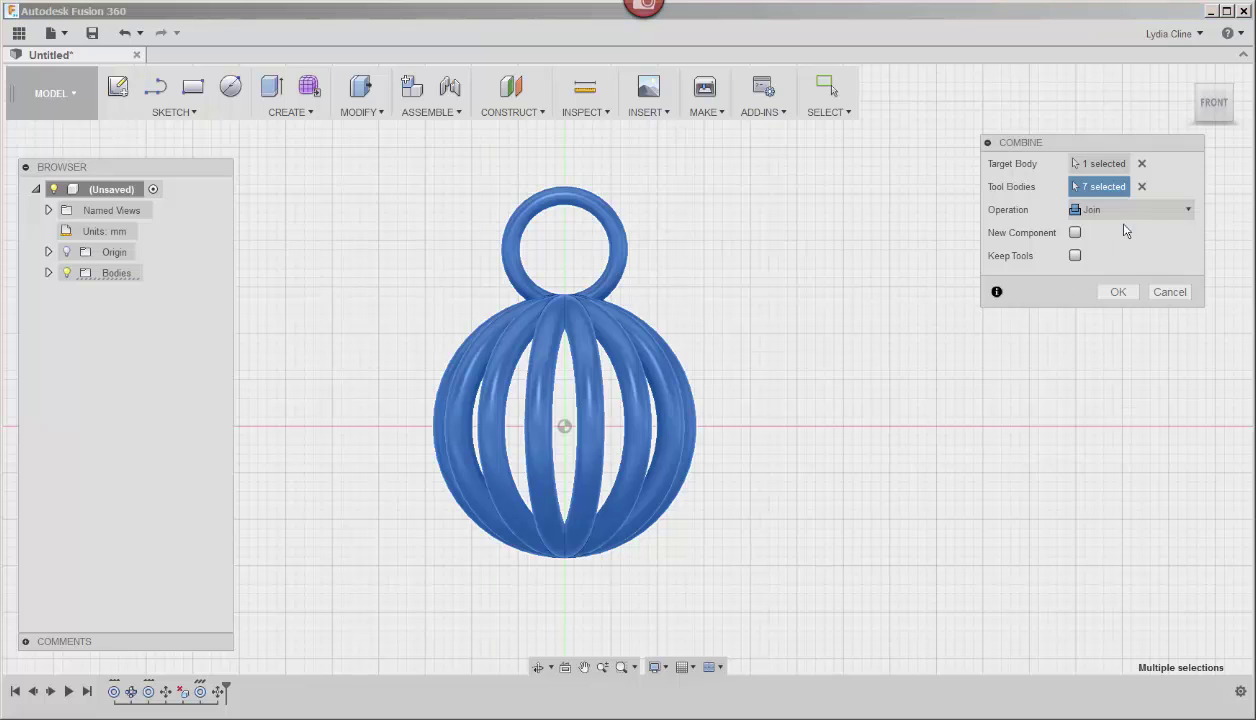
left_click(1110, 291)
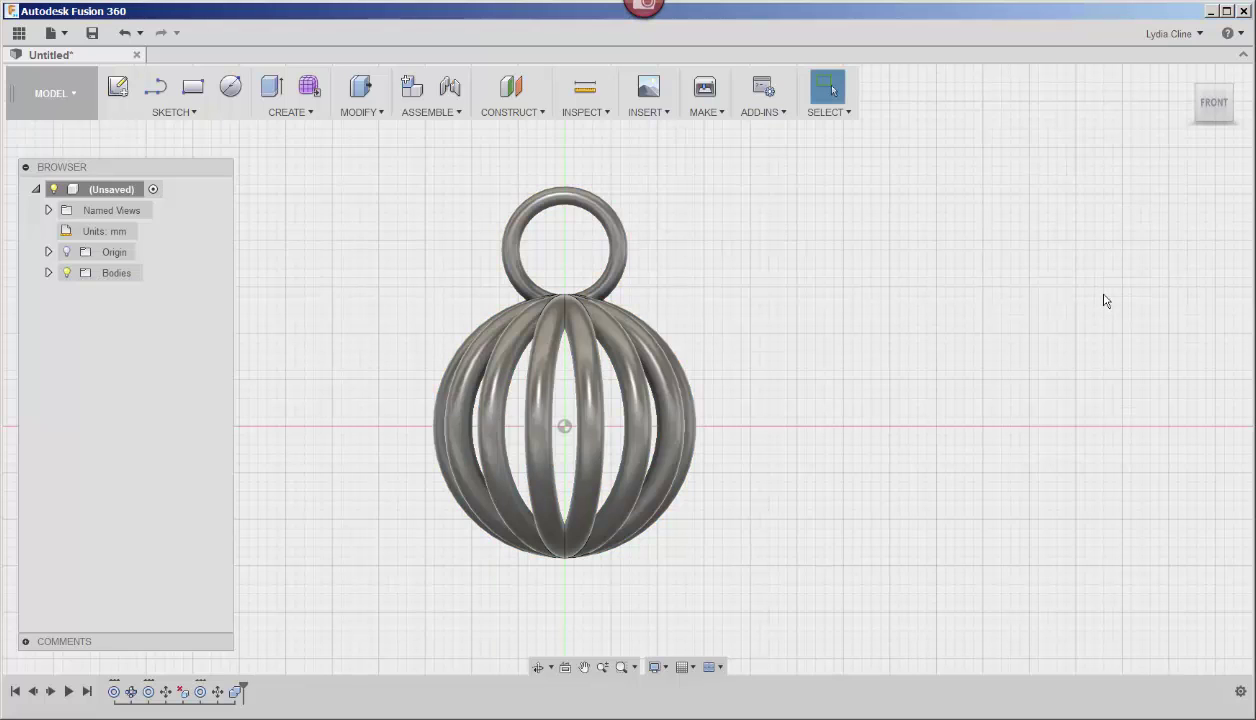
Move the merged pendant body 6 mm along Z
left_click(517, 276)
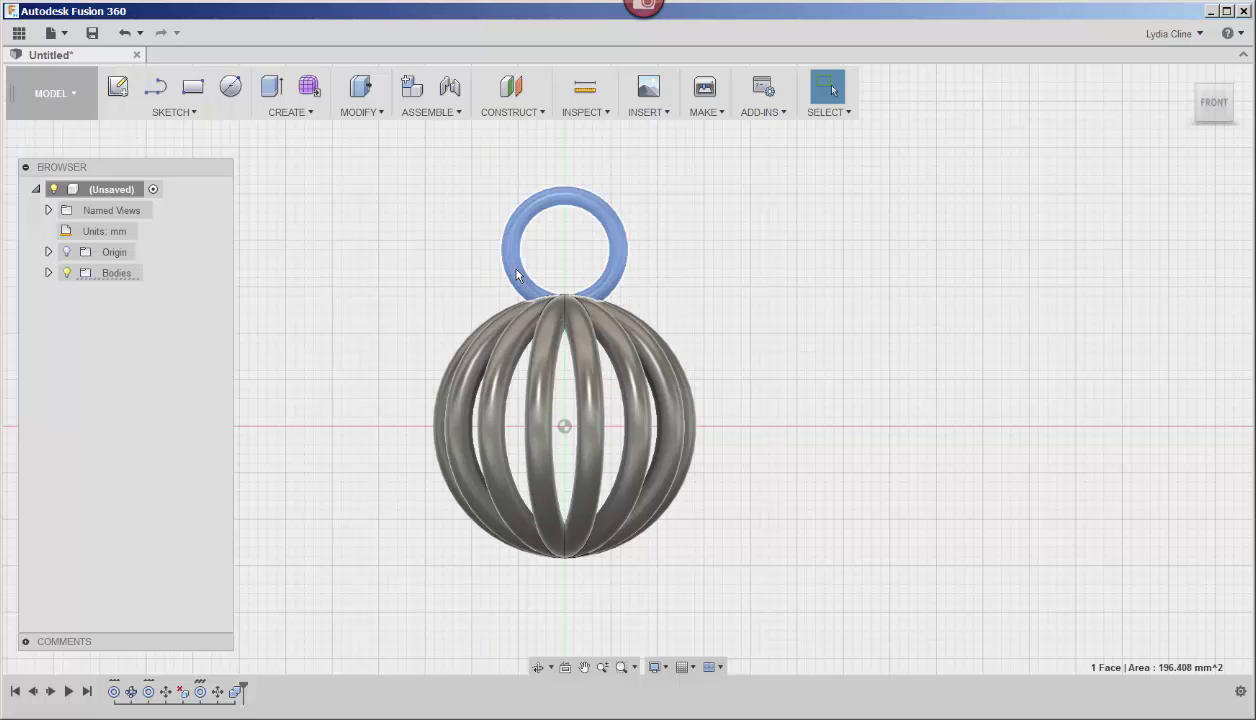
right_click(512, 277)
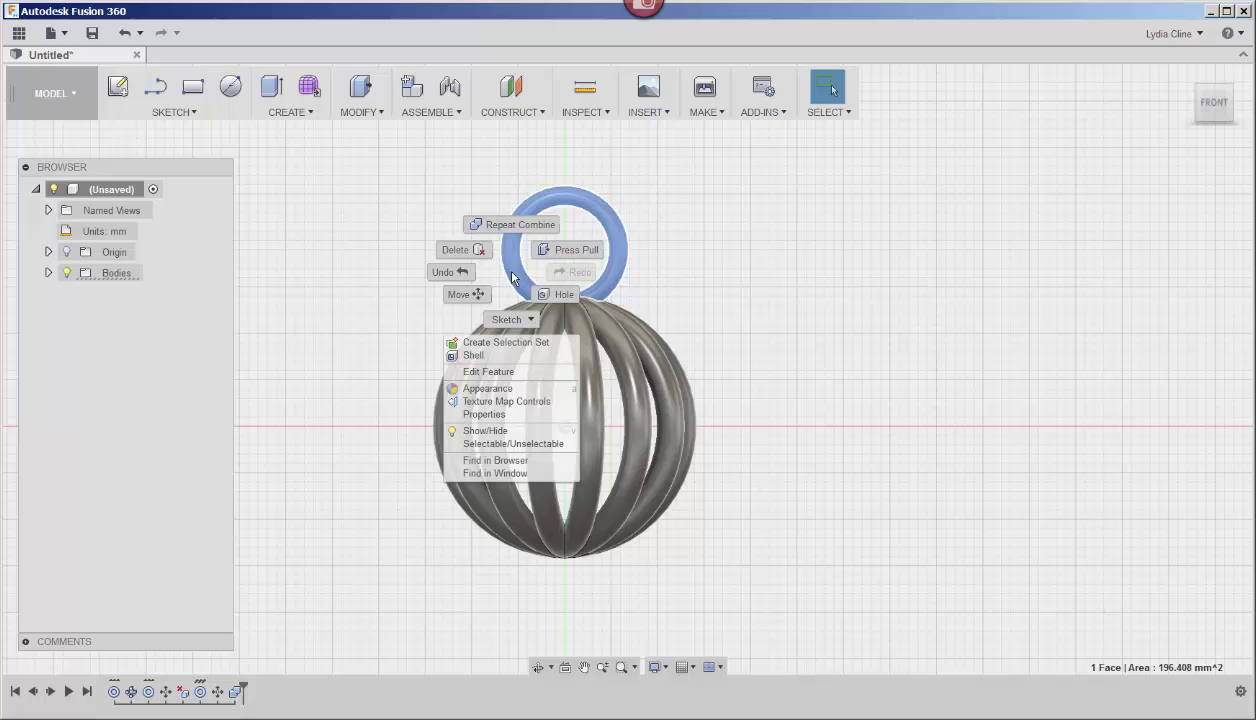
left_click(465, 294)
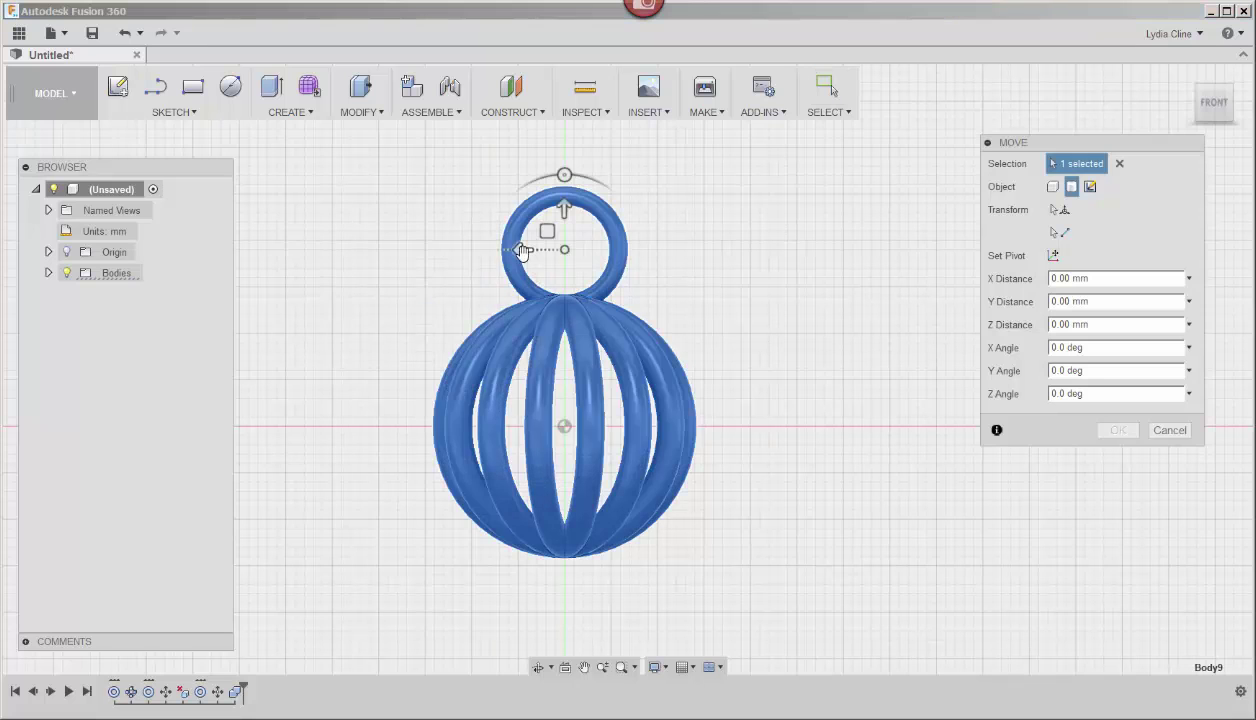
left_click_drag(515, 249, 579, 251)
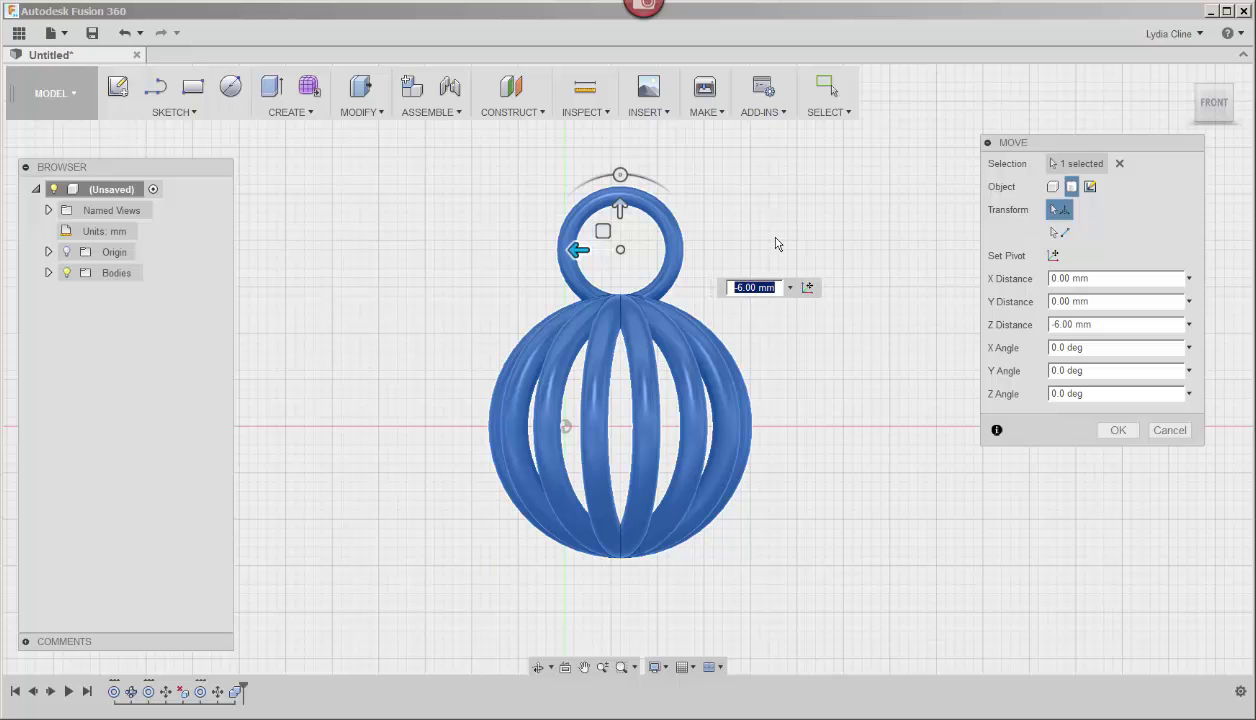
key("Return")
left_click(1189, 77)
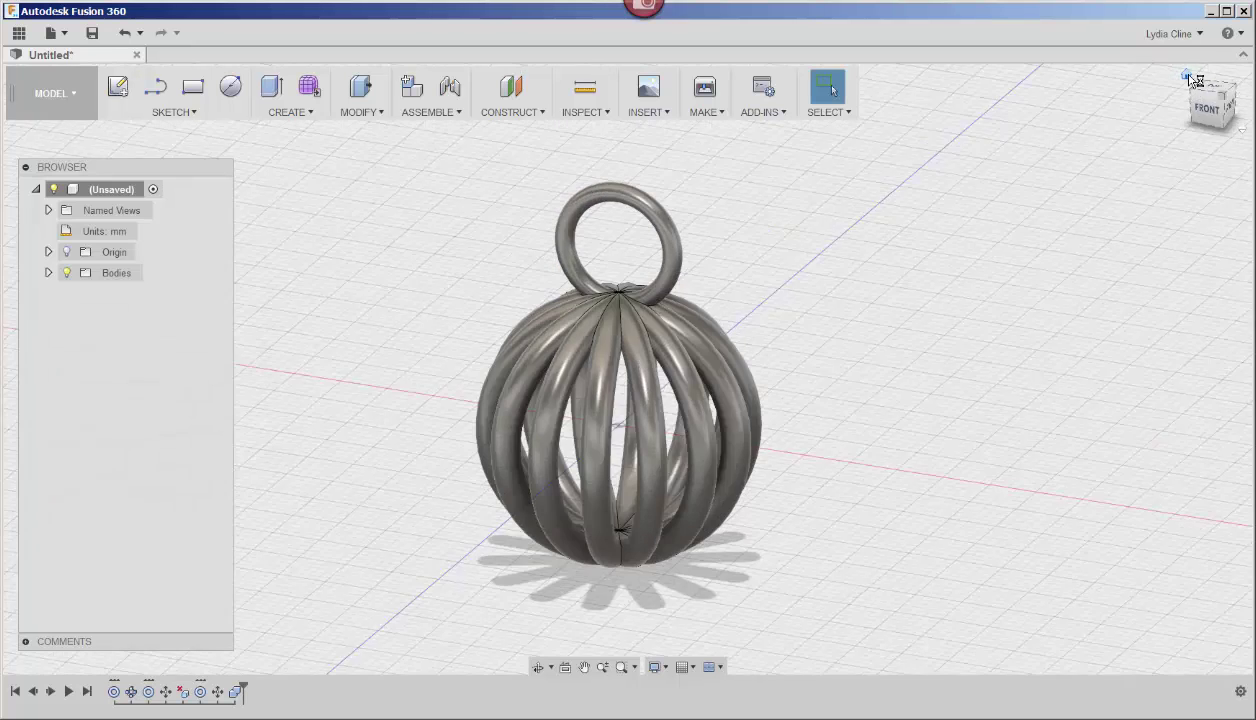
Export the whole design as an STL file named 'cage pendant' with default settings
right_click(121, 196)
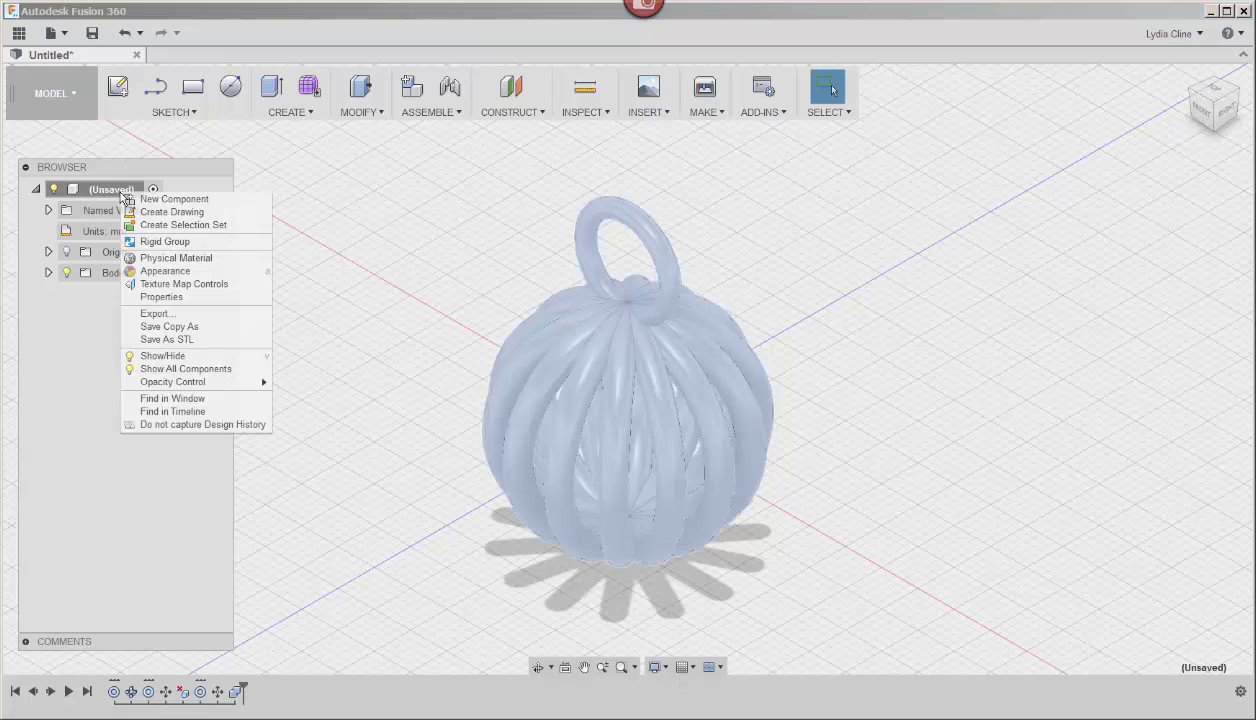
left_click(176, 339)
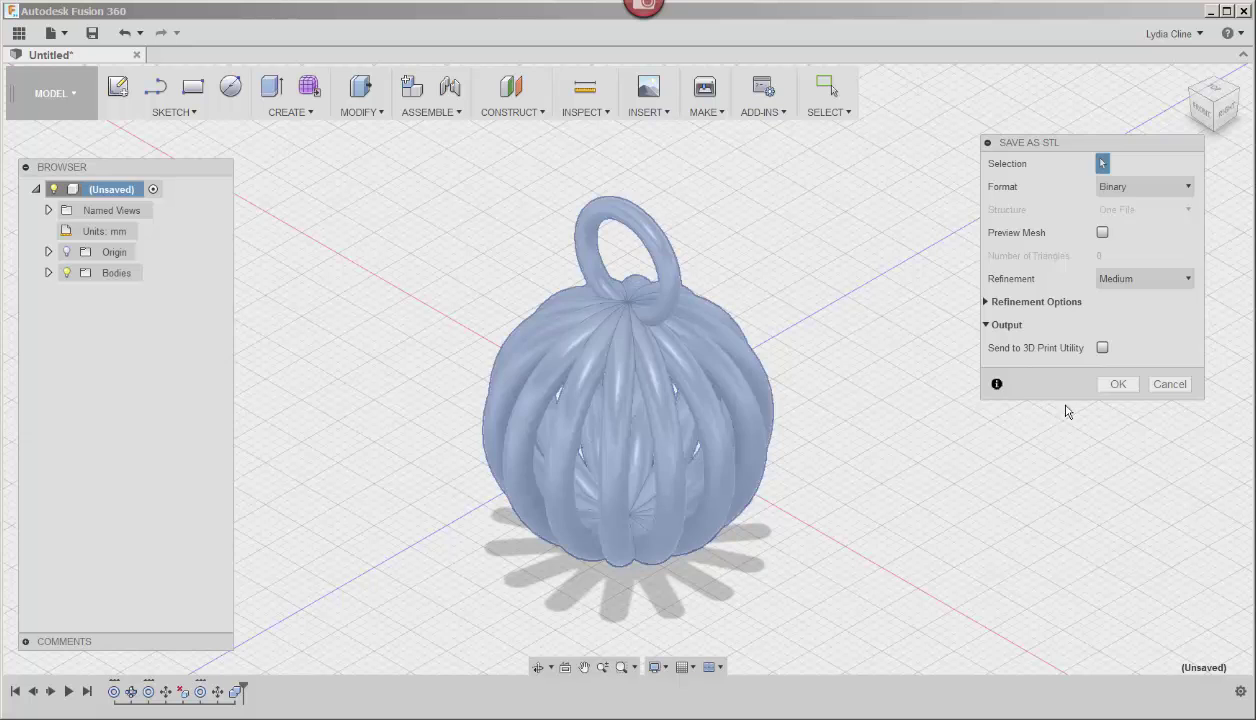
left_click(1118, 384)
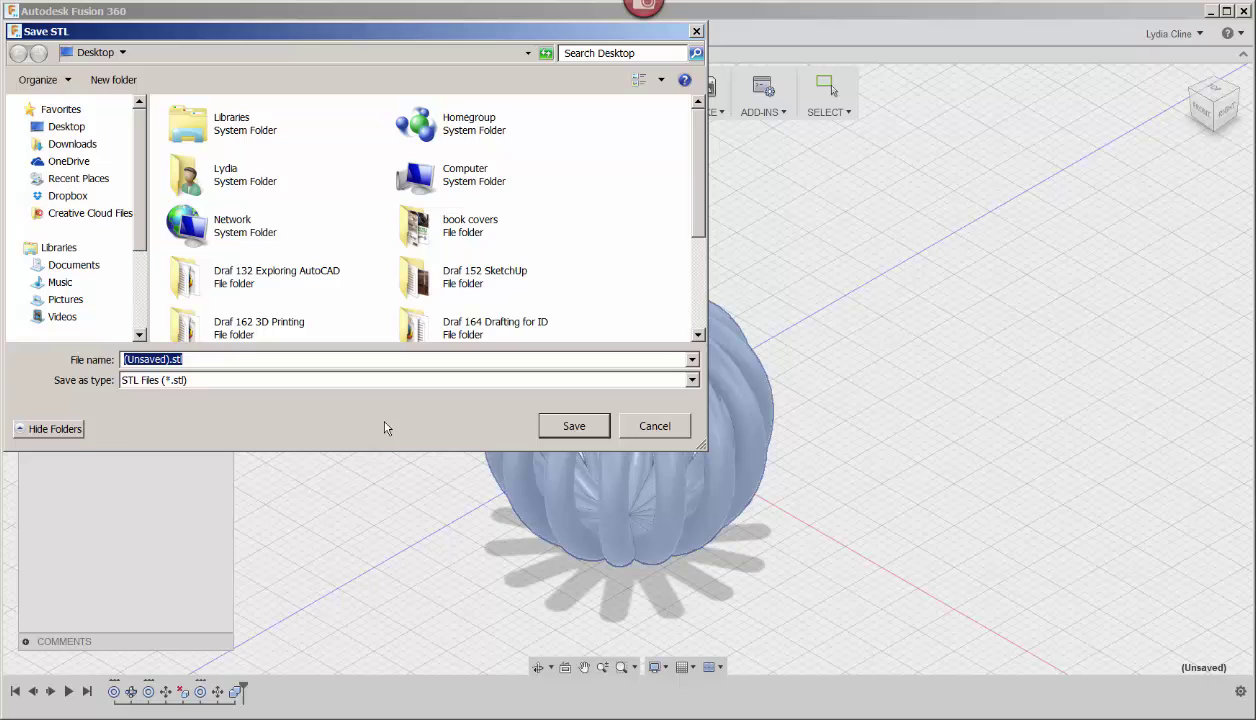
type("cage pendant")
left_click(574, 426)
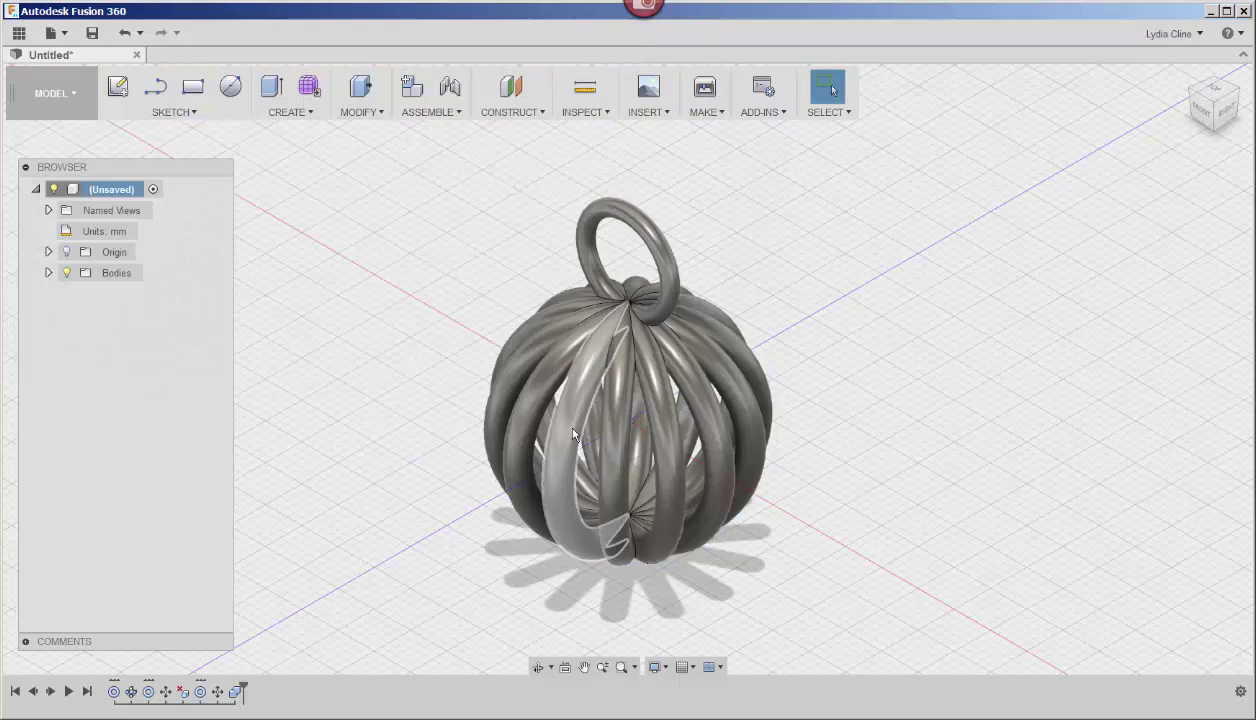